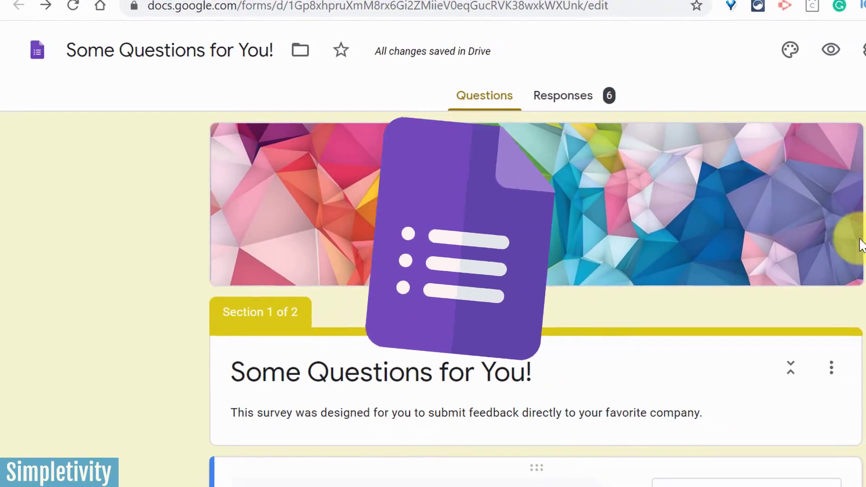
Step: Check the recent files in Google Drive, then return to the Some Questions for You! form
{"action": "scroll", "coordinate": [861, 244], "scroll_direction": "down", "scroll_amount": 7}
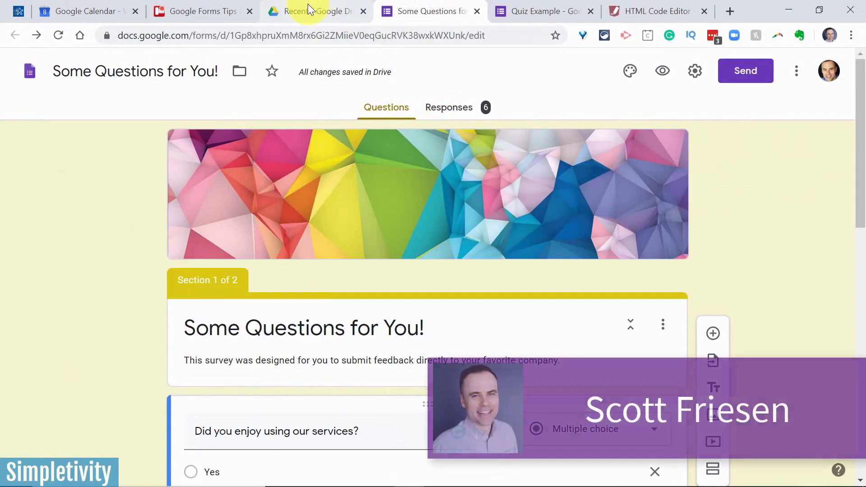
{"action": "left_click", "coordinate": [311, 9]}
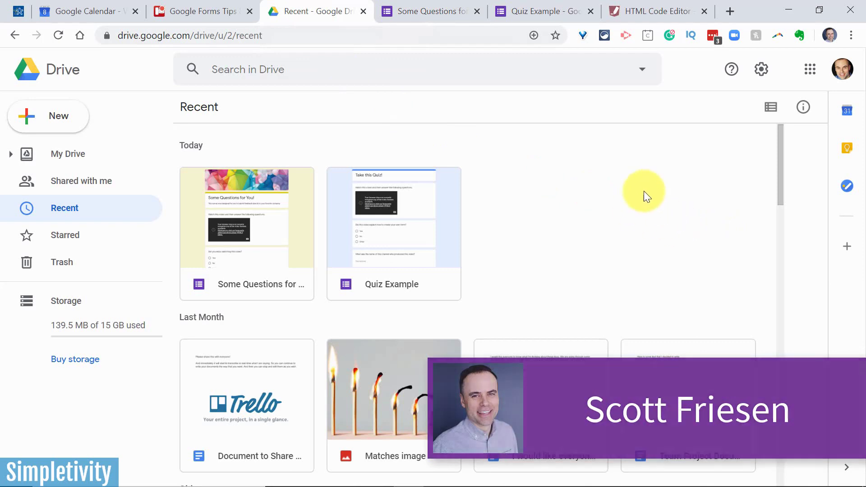
{"action": "left_click", "coordinate": [439, 11]}
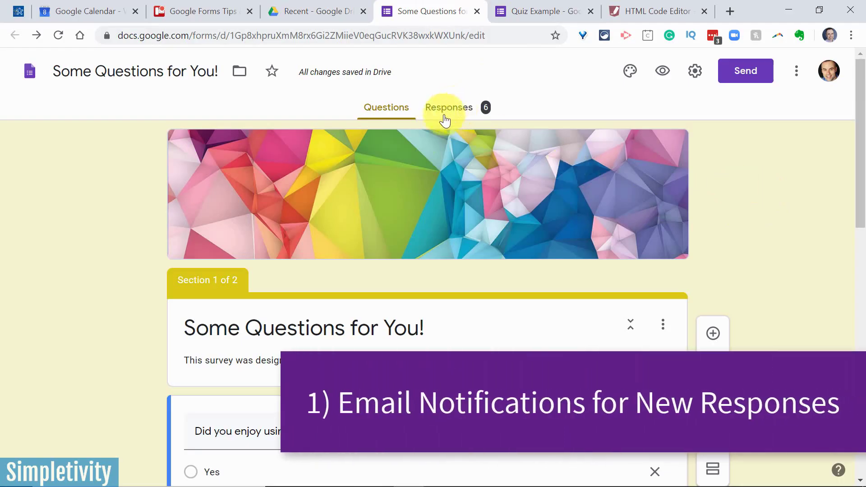
{"action": "scroll", "coordinate": [399, 259], "scroll_direction": "down", "scroll_amount": 1}
{"action": "scroll", "coordinate": [397, 256], "scroll_direction": "up", "scroll_amount": 1}
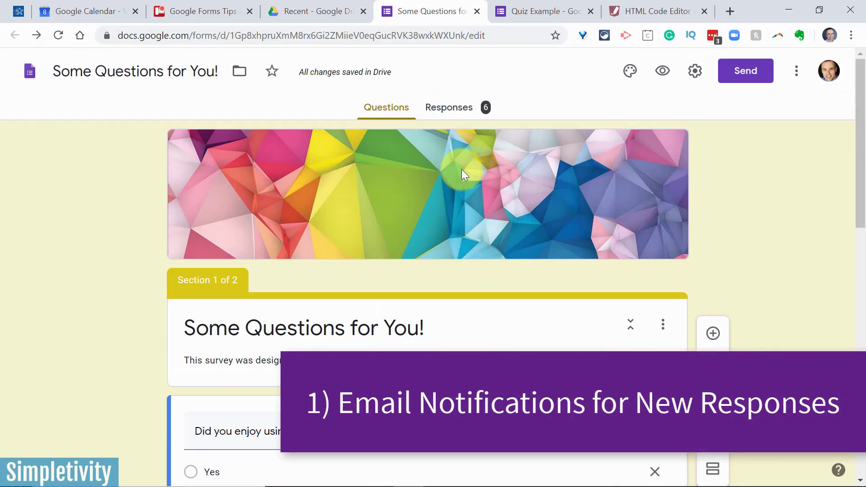
Step: Show the Responses summary and scroll through the charts for the 6 responses
{"action": "left_click", "coordinate": [454, 111]}
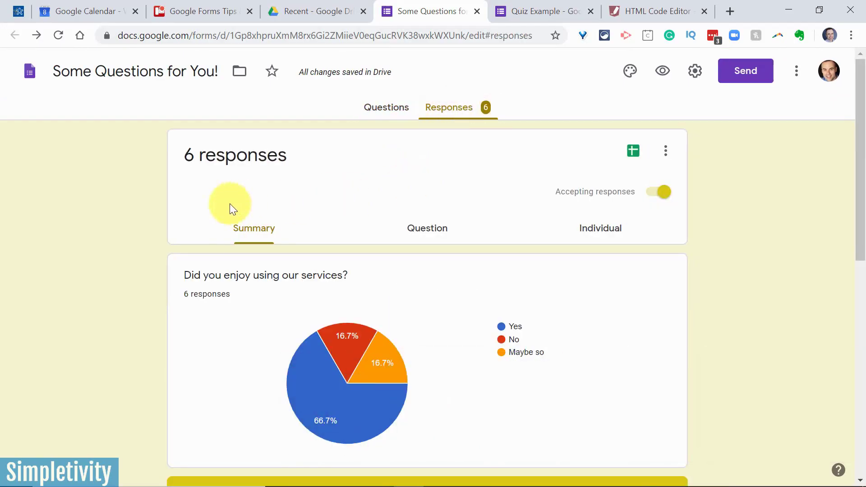
{"action": "scroll", "coordinate": [151, 238], "scroll_direction": "down", "scroll_amount": 5}
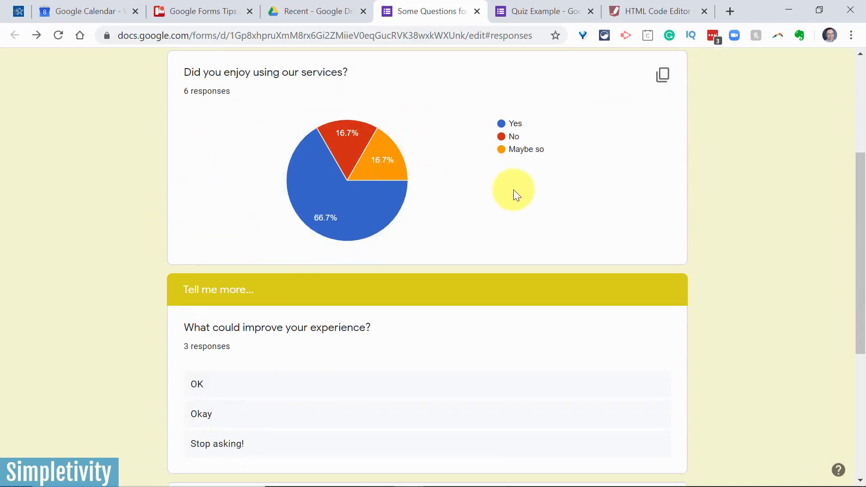
{"action": "scroll", "coordinate": [124, 195], "scroll_direction": "down", "scroll_amount": 6}
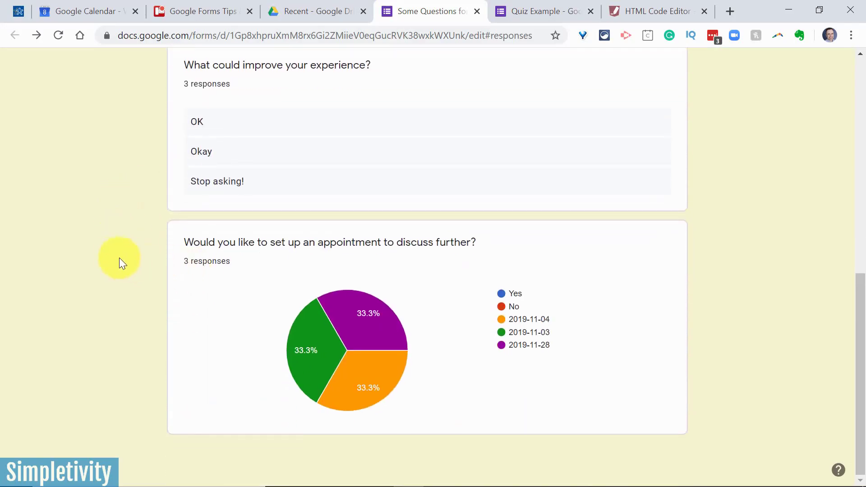
{"action": "scroll", "coordinate": [115, 257], "scroll_direction": "up", "scroll_amount": 10}
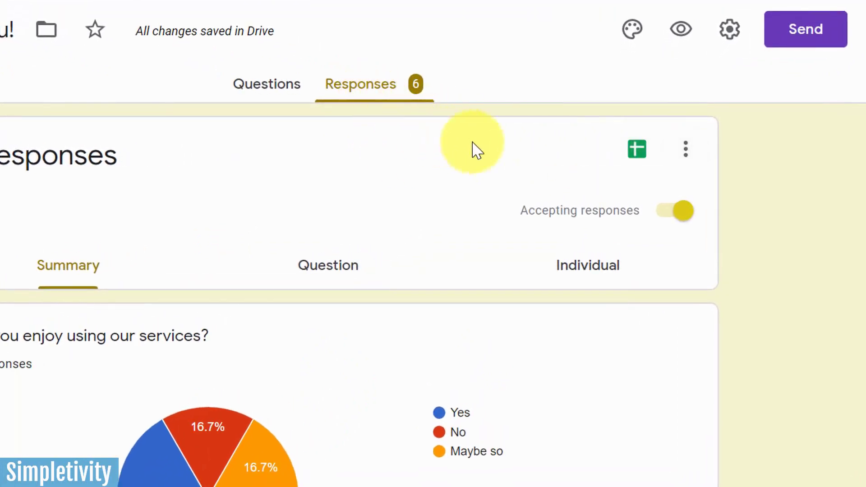
Step: Enable 'Get email notifications for new responses' in the Responses options menu
{"action": "left_click", "coordinate": [687, 154]}
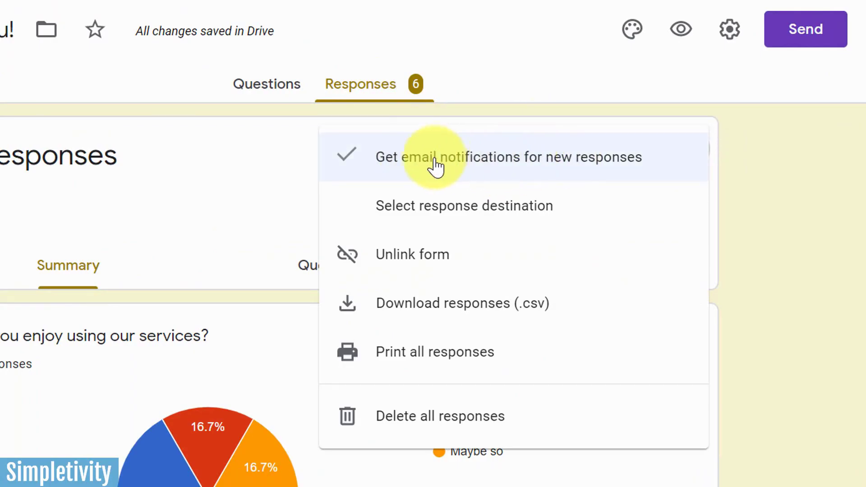
{"action": "left_click", "coordinate": [458, 167]}
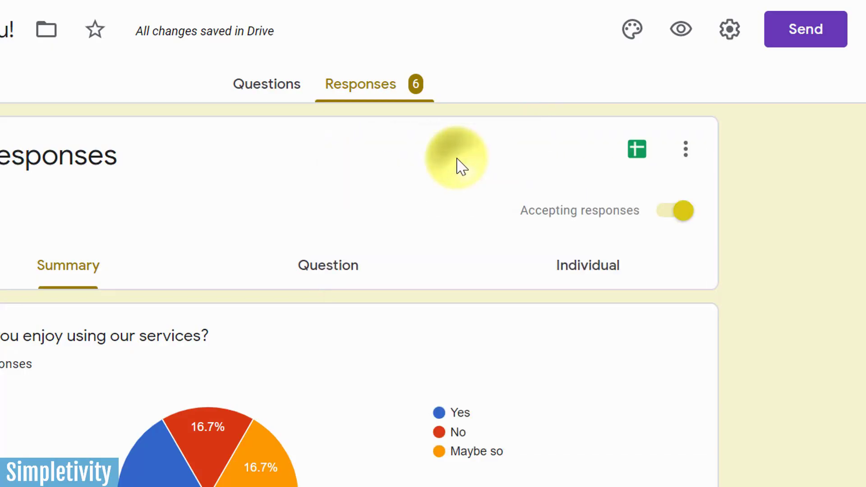
{"action": "left_click", "coordinate": [686, 151]}
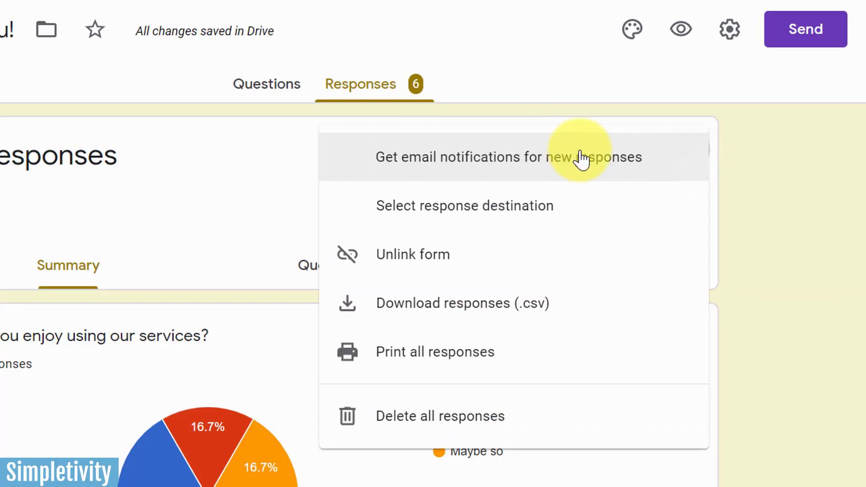
{"action": "left_click", "coordinate": [494, 158]}
{"action": "left_click", "coordinate": [688, 153]}
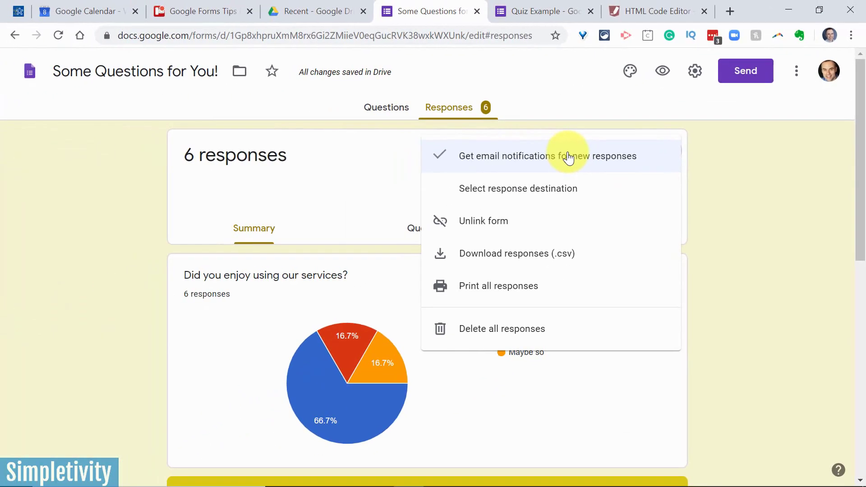
{"action": "left_click", "coordinate": [722, 159]}
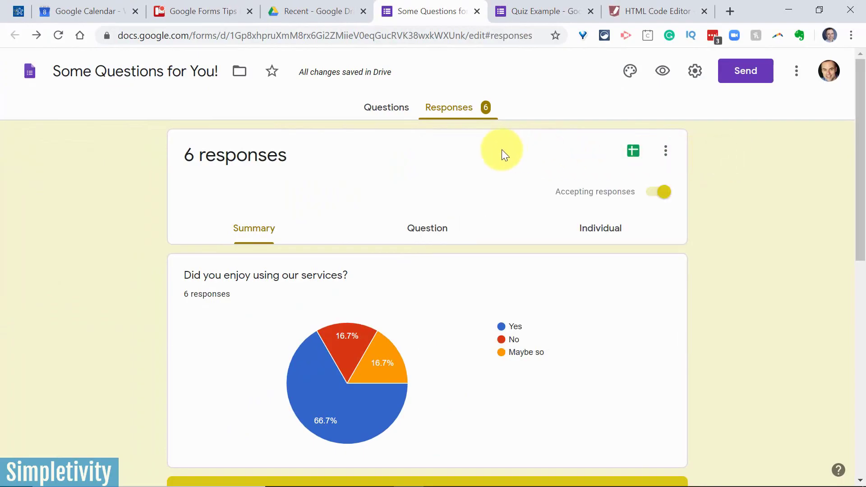
Step: Return to the form's Questions view
{"action": "left_click", "coordinate": [386, 110]}
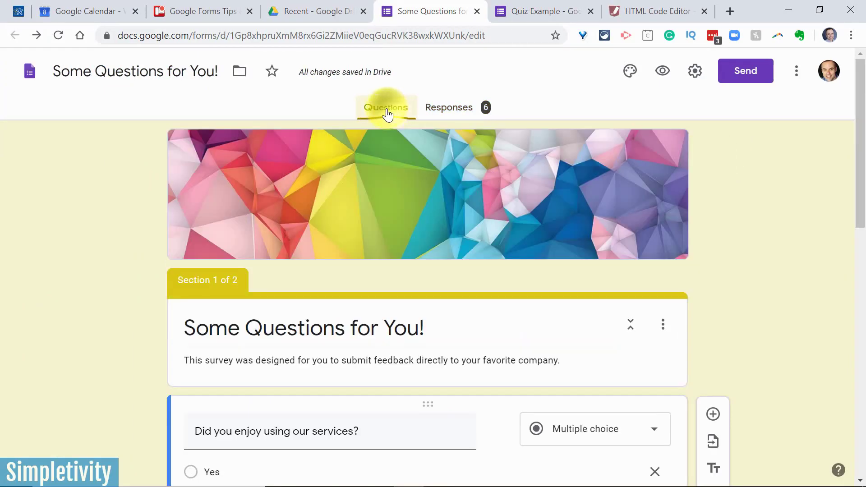
{"action": "scroll", "coordinate": [508, 242], "scroll_direction": "down", "scroll_amount": 3}
{"action": "scroll", "coordinate": [757, 212], "scroll_direction": "up", "scroll_amount": 3}
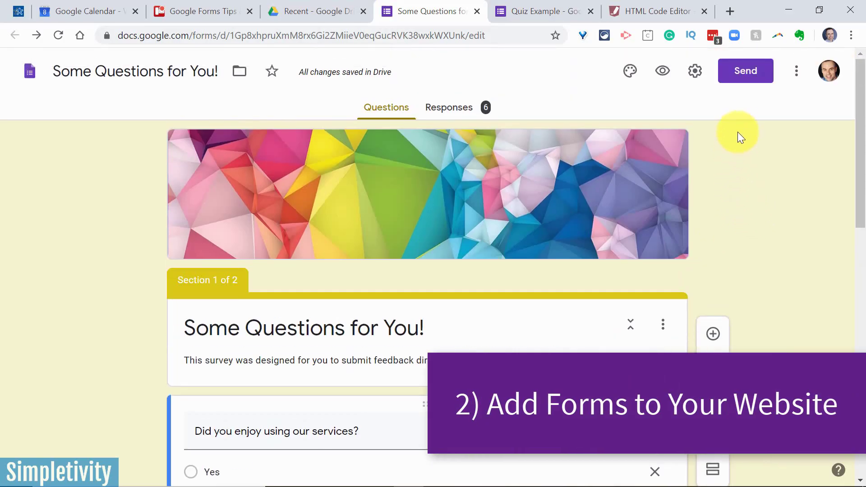
Step: In Send, shorten the shareable link, then copy the <> iframe embed code
{"action": "left_click", "coordinate": [744, 72]}
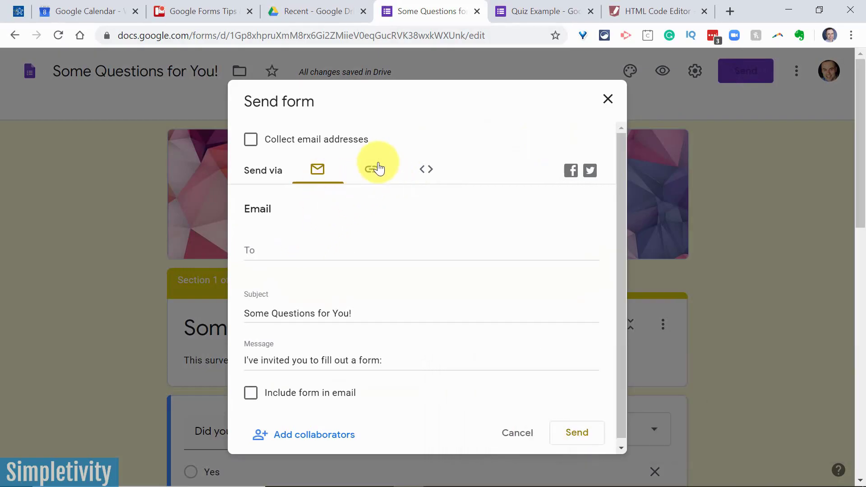
{"action": "left_click", "coordinate": [372, 174]}
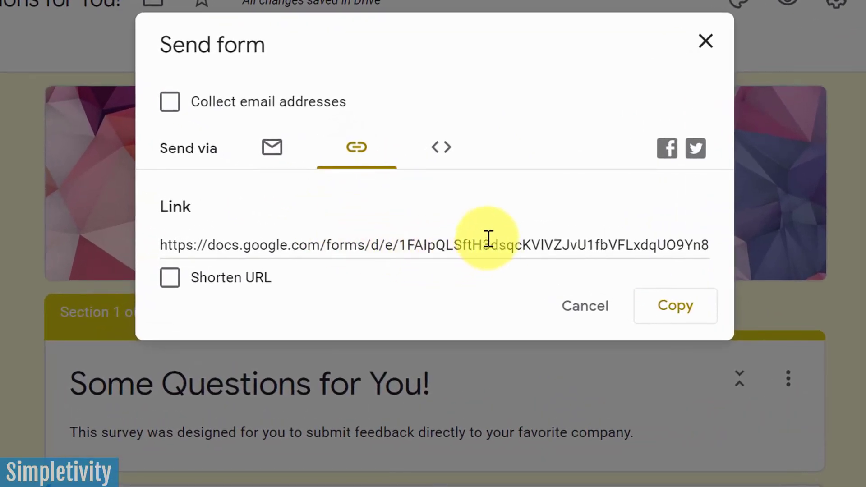
{"action": "left_click", "coordinate": [171, 280]}
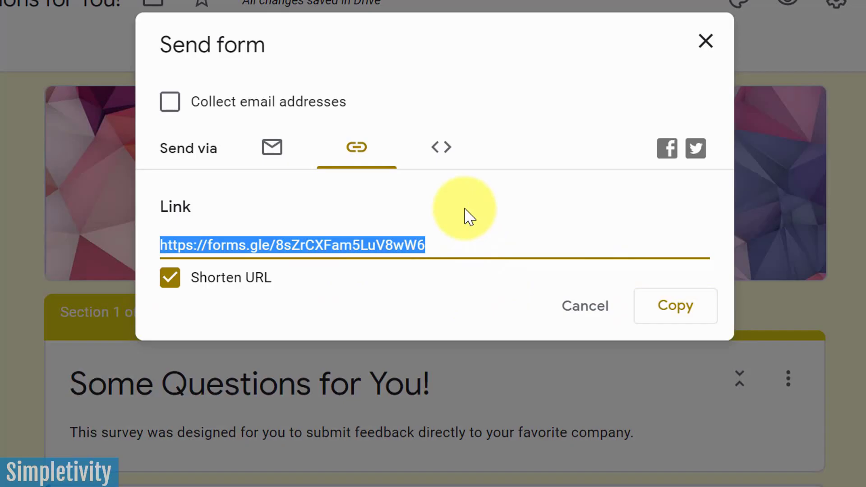
{"action": "left_click", "coordinate": [443, 151]}
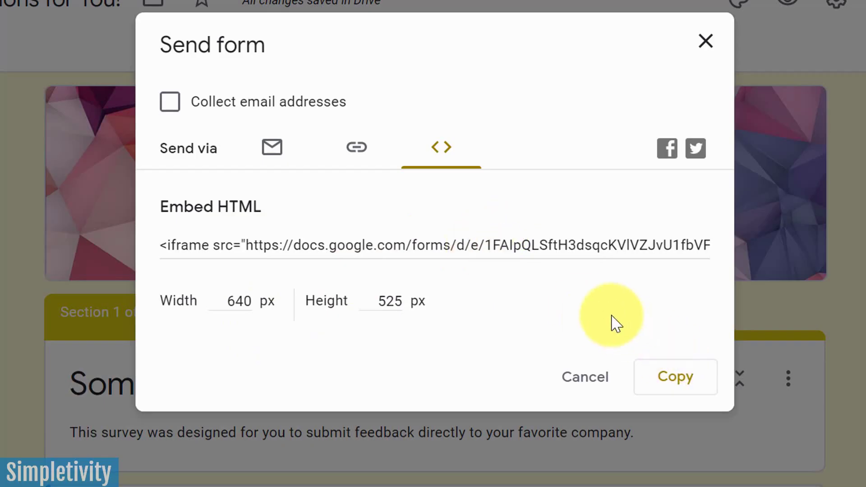
{"action": "left_click", "coordinate": [676, 383]}
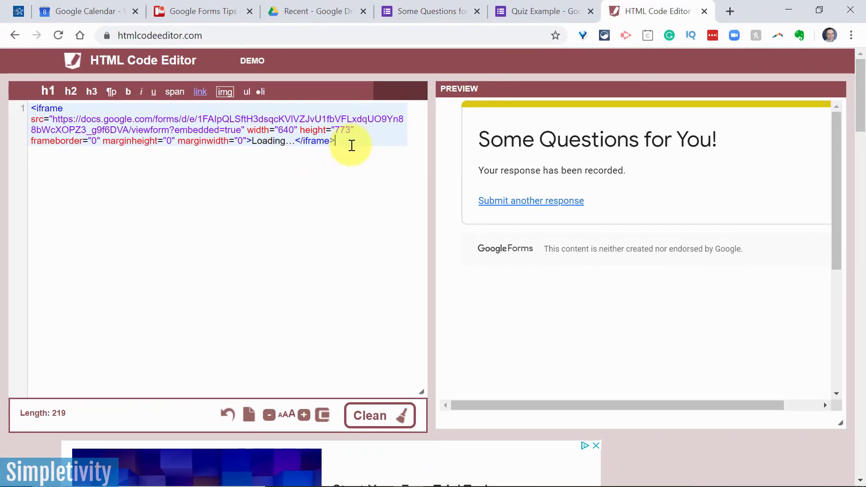
Step: Clear the HTML editor and paste the survey's iframe embed code (width 640, height 525)
{"action": "left_click_drag", "start_coordinate": [336, 142], "coordinate": [2, 120]}
{"action": "key", "text": "BackSpace"}
{"action": "key", "text": "BackSpace"}
{"action": "key", "text": "BackSpace"}
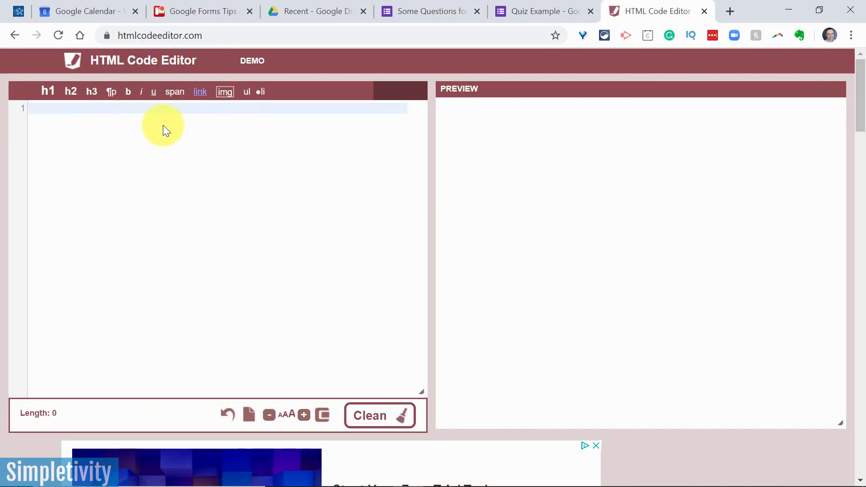
{"action": "key", "text": "ctrl+v"}
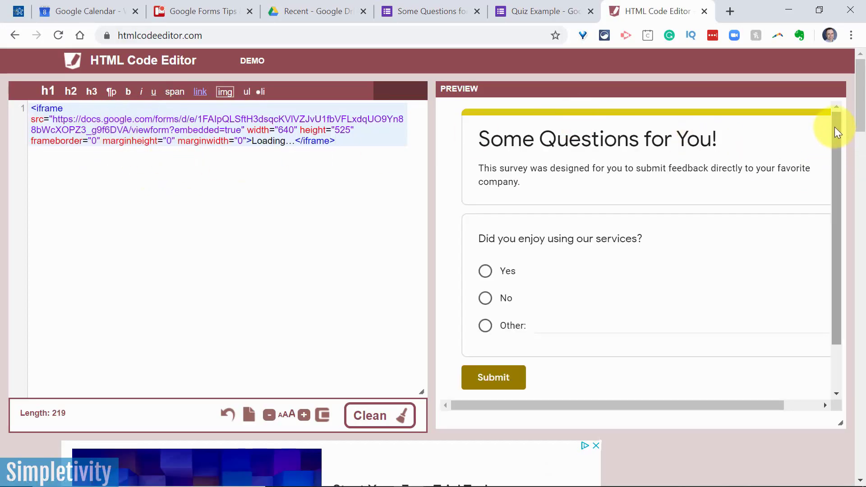
{"action": "mouse_move", "coordinate": [835, 125]}
{"action": "left_mouse_down"}
{"action": "mouse_move", "coordinate": [832, 188]}
{"action": "mouse_move", "coordinate": [834, 113]}
{"action": "left_mouse_up"}
{"action": "mouse_move", "coordinate": [530, 402]}
{"action": "left_mouse_down"}
{"action": "mouse_move", "coordinate": [581, 404]}
{"action": "mouse_move", "coordinate": [545, 412]}
{"action": "left_mouse_up"}
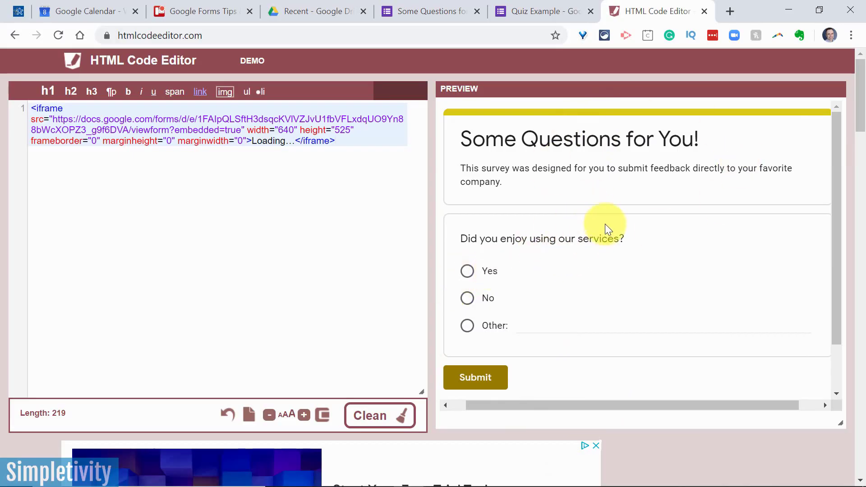
{"action": "scroll", "coordinate": [600, 217], "scroll_direction": "down", "scroll_amount": 1}
{"action": "scroll", "coordinate": [597, 215], "scroll_direction": "up", "scroll_amount": 1}
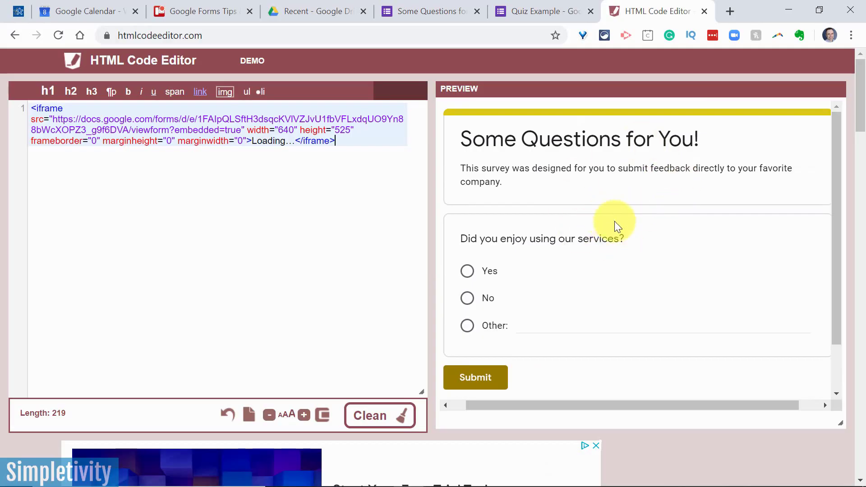
Step: On the form tab, recheck the embed HTML in Send form, then close the dialog
{"action": "left_click", "coordinate": [426, 10]}
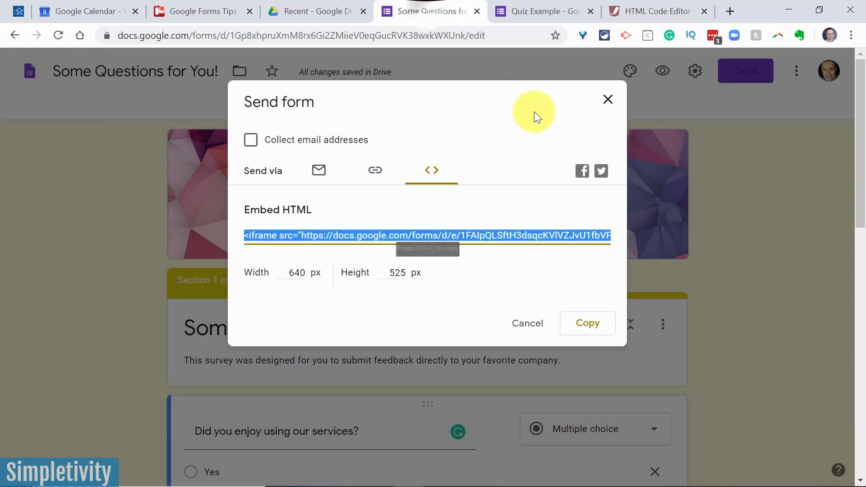
{"action": "left_click", "coordinate": [608, 100]}
{"action": "left_click", "coordinate": [738, 76]}
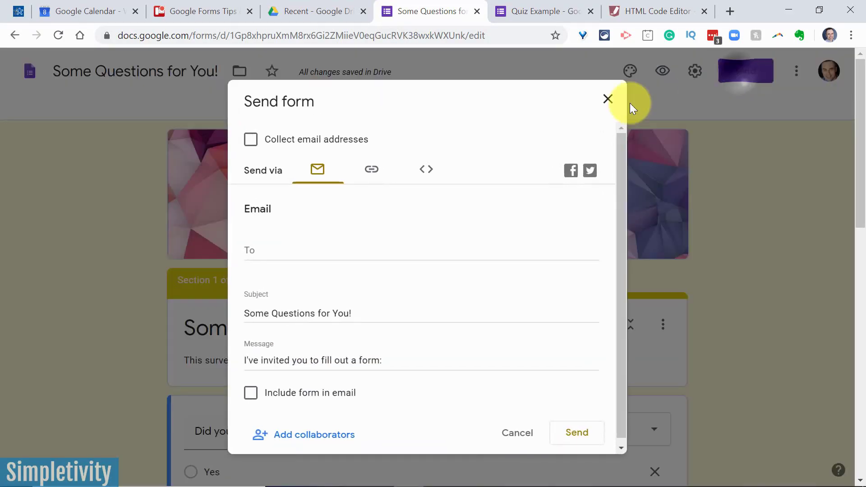
{"action": "left_click", "coordinate": [425, 173]}
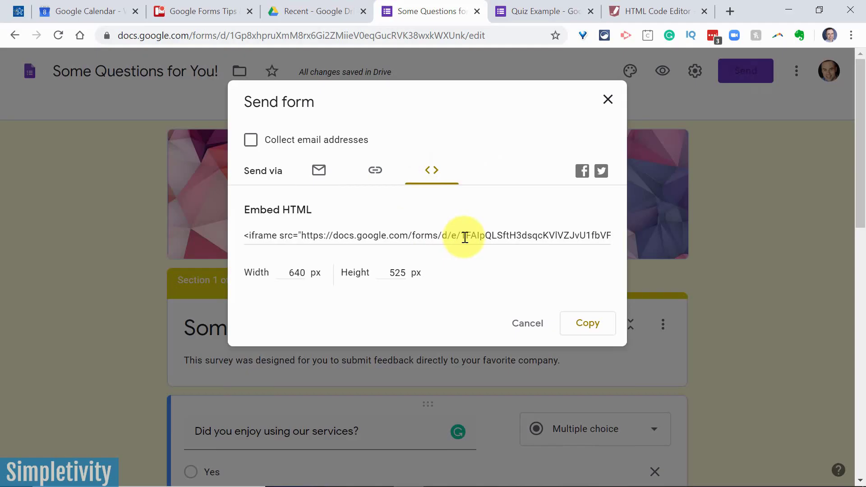
{"action": "left_click", "coordinate": [608, 100]}
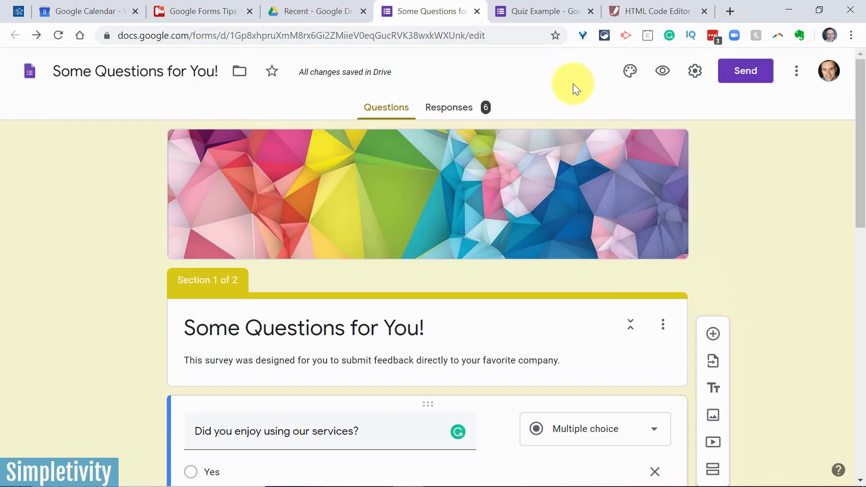
{"action": "left_click", "coordinate": [538, 9]}
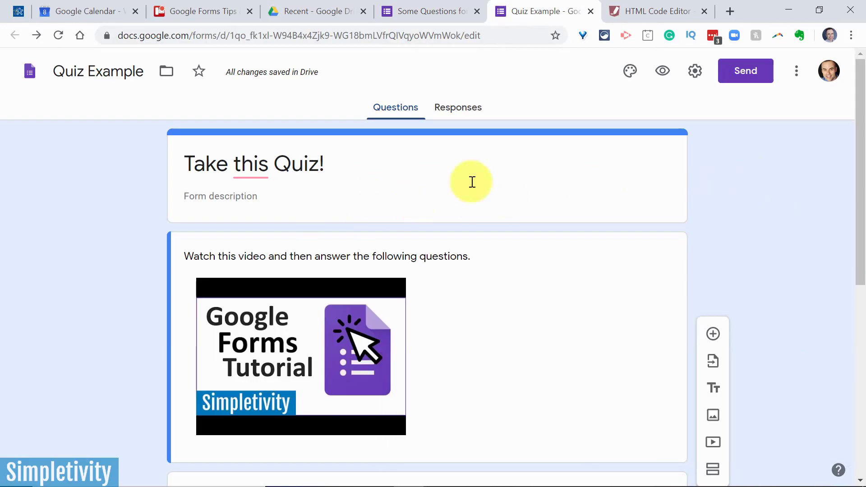
{"action": "scroll", "coordinate": [716, 201], "scroll_direction": "down", "scroll_amount": 8}
{"action": "scroll", "coordinate": [725, 201], "scroll_direction": "up", "scroll_amount": 7}
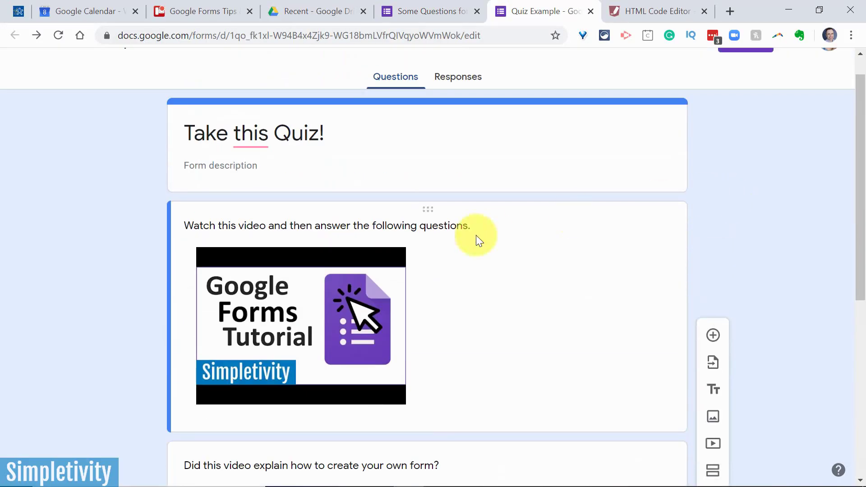
{"action": "scroll", "coordinate": [322, 166], "scroll_direction": "down", "scroll_amount": 8}
{"action": "scroll", "coordinate": [457, 221], "scroll_direction": "up", "scroll_amount": 2}
{"action": "scroll", "coordinate": [457, 221], "scroll_direction": "up", "scroll_amount": 6}
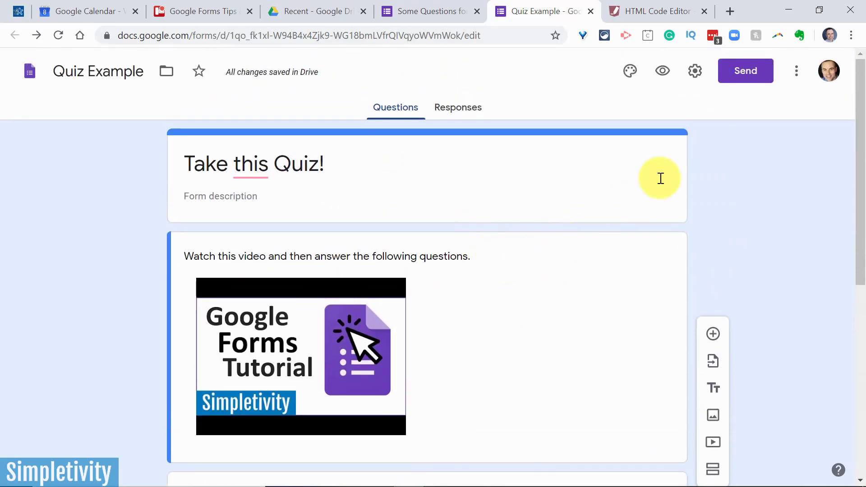
Step: Switch on 'Make this a quiz' in Settings' Quizzes tab, with grades released immediately
{"action": "left_click", "coordinate": [696, 73]}
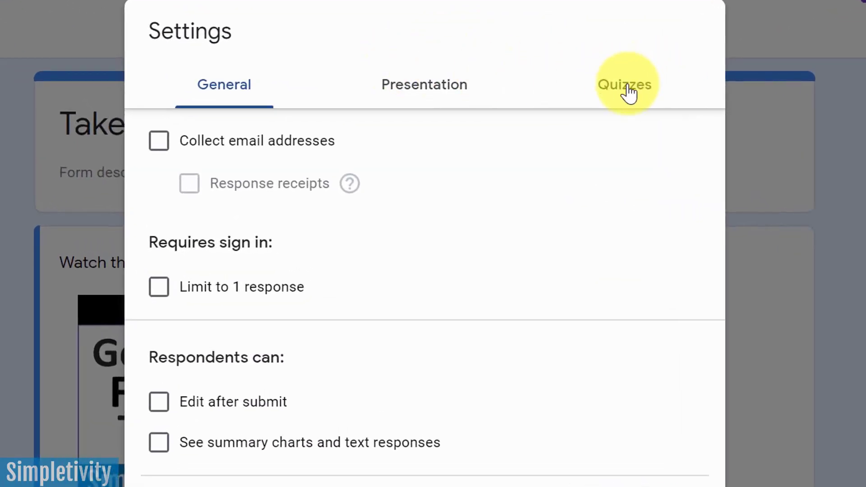
{"action": "left_click", "coordinate": [628, 88]}
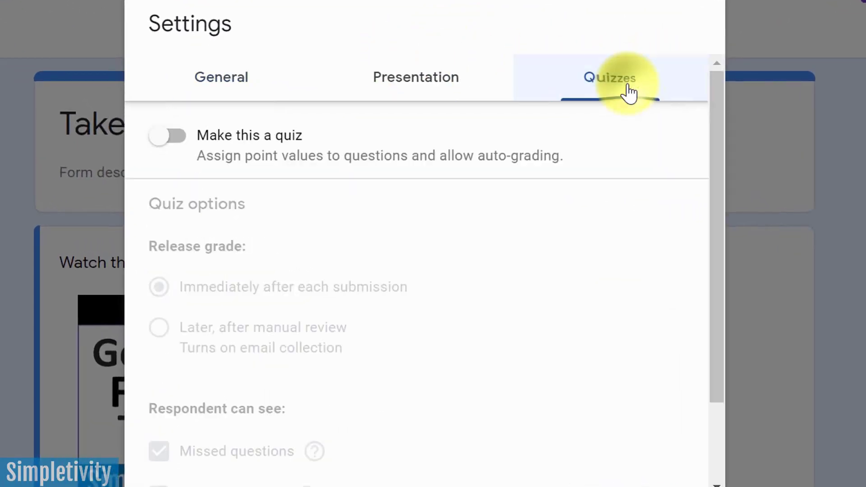
{"action": "left_click", "coordinate": [175, 144]}
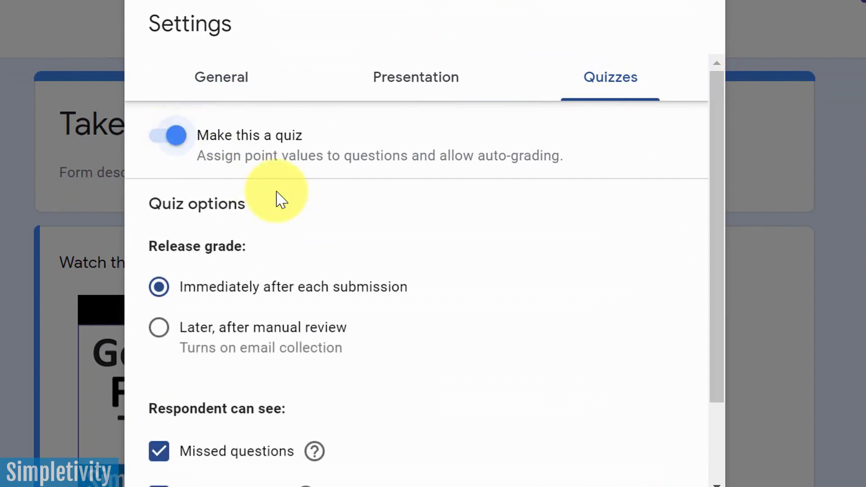
{"action": "scroll", "coordinate": [377, 226], "scroll_direction": "down", "scroll_amount": 2}
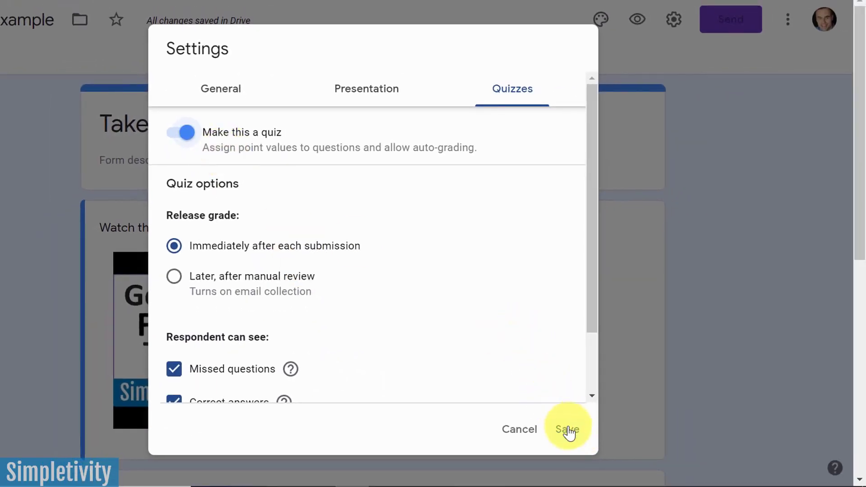
Step: Save the quiz settings and select the 'Did this video explain how to create your own form?' question
{"action": "left_click", "coordinate": [568, 430]}
{"action": "scroll", "coordinate": [764, 213], "scroll_direction": "down", "scroll_amount": 9}
{"action": "scroll", "coordinate": [762, 208], "scroll_direction": "up", "scroll_amount": 8}
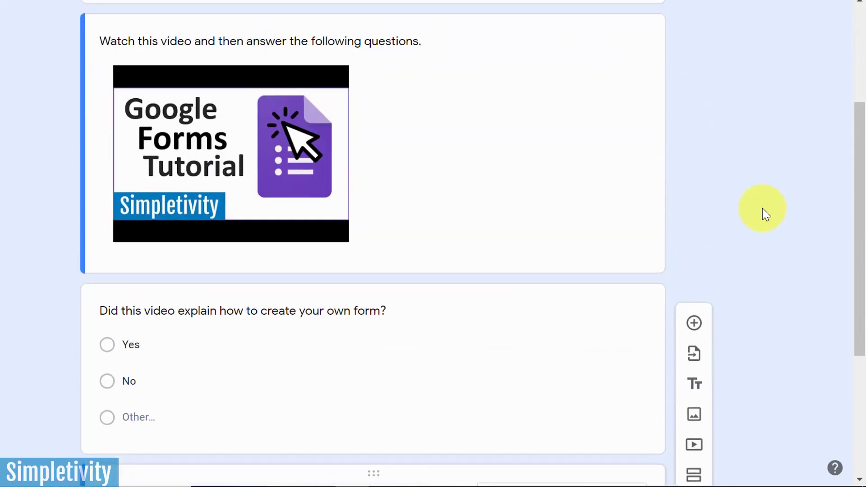
{"action": "scroll", "coordinate": [762, 208], "scroll_direction": "down", "scroll_amount": 3}
{"action": "scroll", "coordinate": [762, 208], "scroll_direction": "down", "scroll_amount": 3}
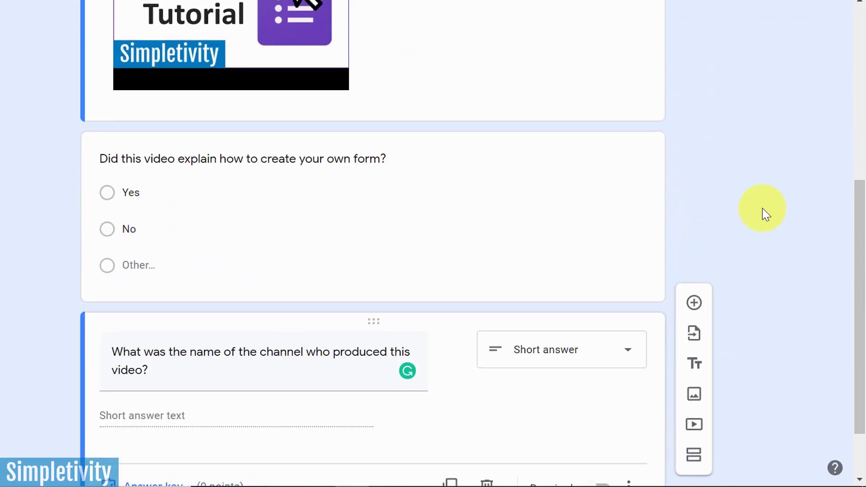
{"action": "left_click", "coordinate": [439, 158]}
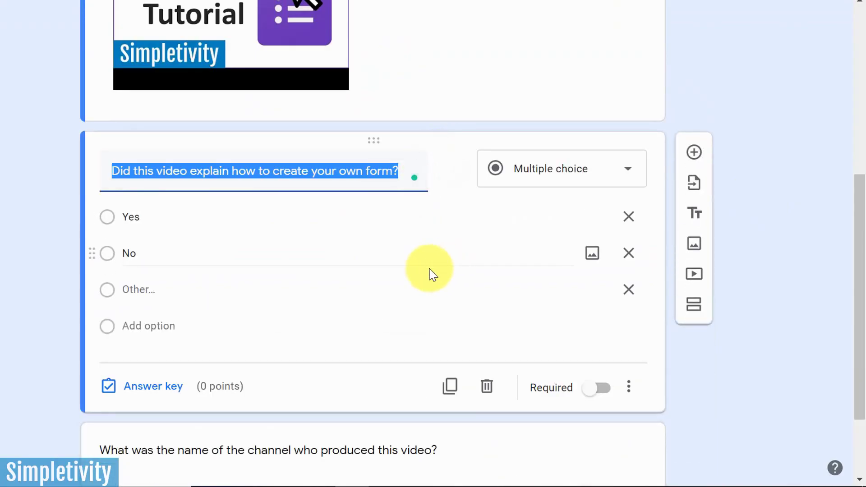
Step: In the video question's answer key, set 5 points and mark Yes as correct
{"action": "left_click", "coordinate": [148, 389]}
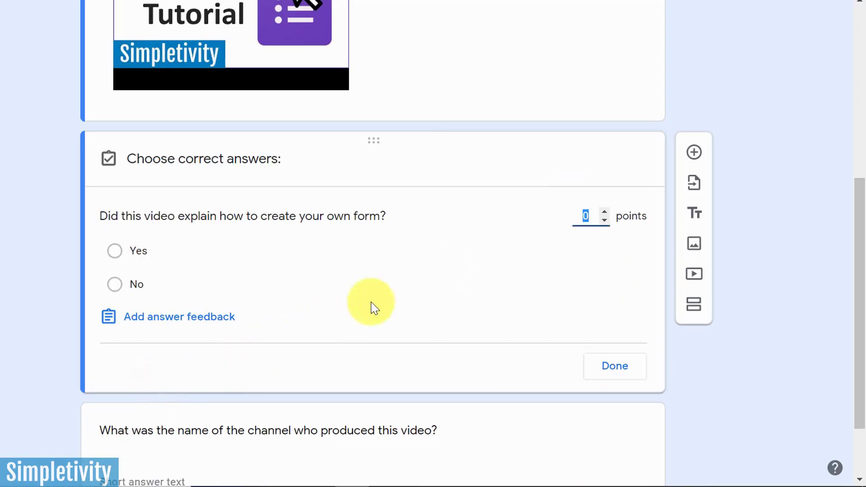
{"action": "left_click", "coordinate": [605, 211]}
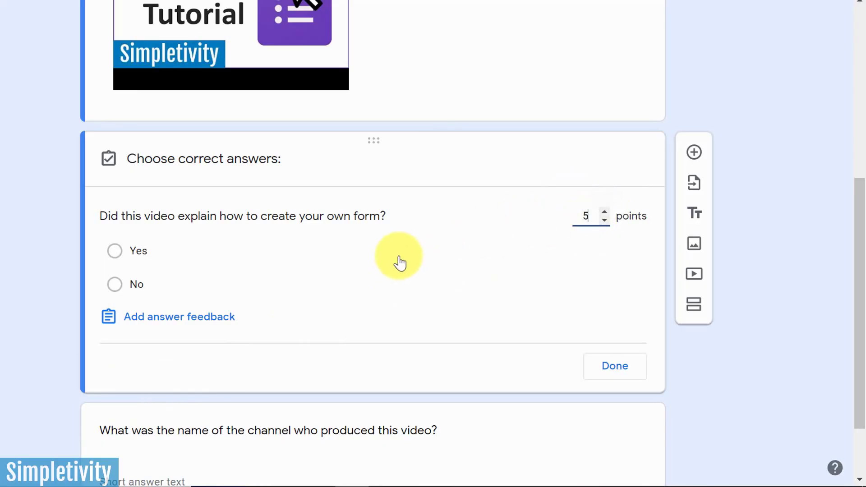
{"action": "left_click", "coordinate": [201, 253]}
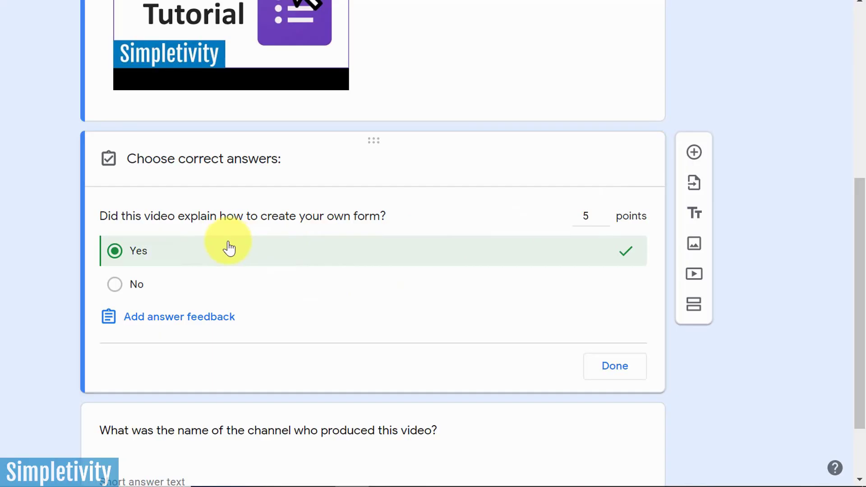
{"action": "left_click", "coordinate": [609, 373]}
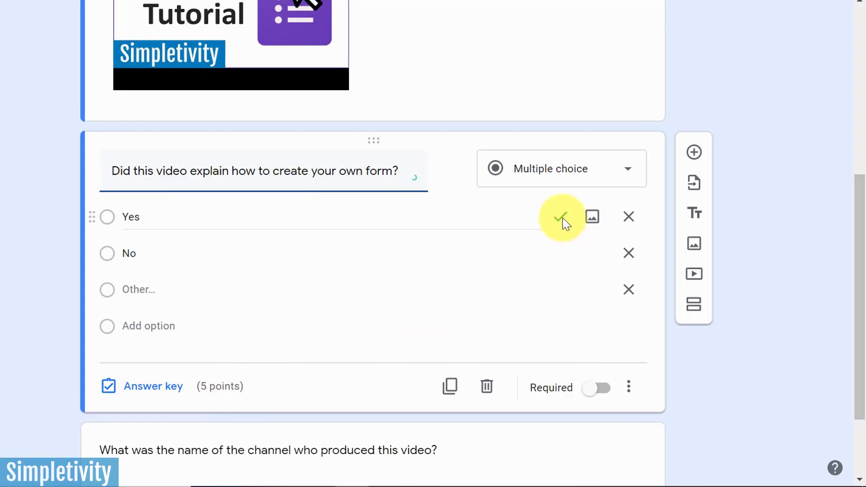
{"action": "scroll", "coordinate": [436, 214], "scroll_direction": "down", "scroll_amount": 2}
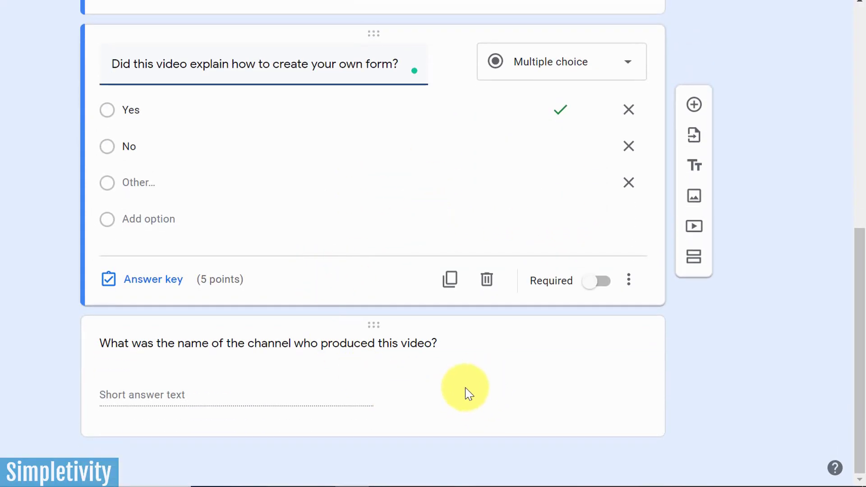
Step: Set the channel-name question to 10 points, accepting only 'Simpletivity' and marking others incorrect
{"action": "left_click", "coordinate": [491, 342]}
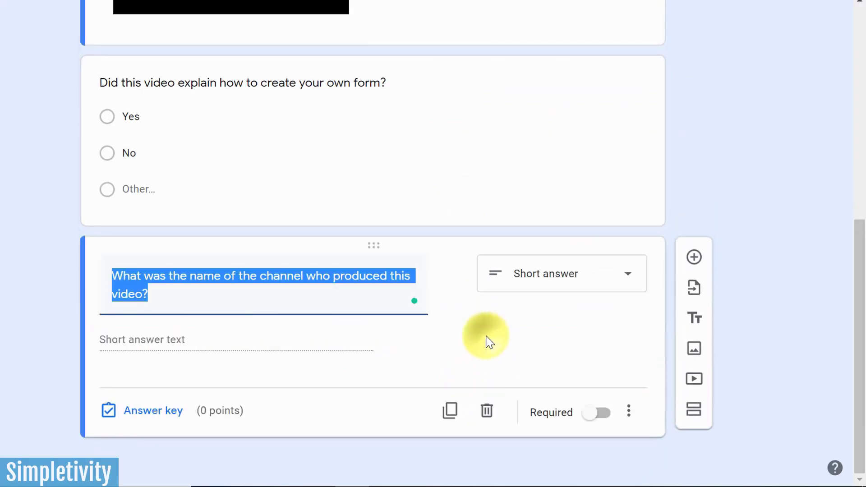
{"action": "left_click", "coordinate": [144, 412]}
{"action": "left_click", "coordinate": [606, 321]}
{"action": "type", "text": "10"}
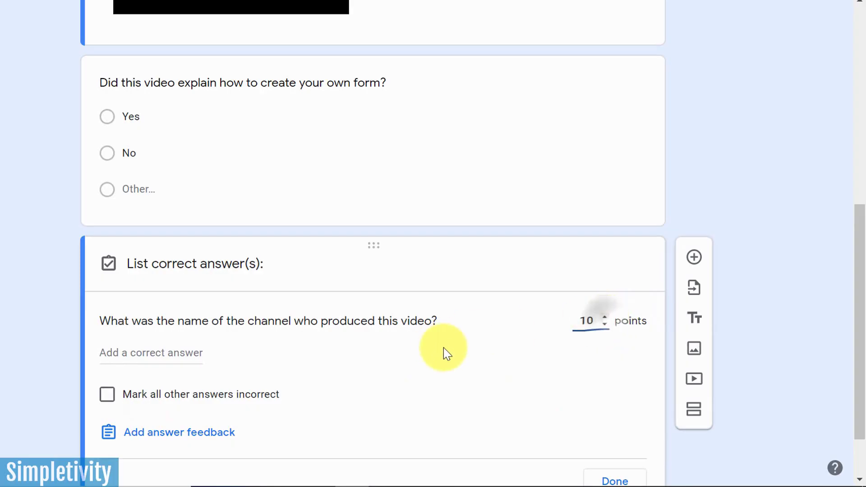
{"action": "scroll", "coordinate": [406, 352], "scroll_direction": "down", "scroll_amount": 2}
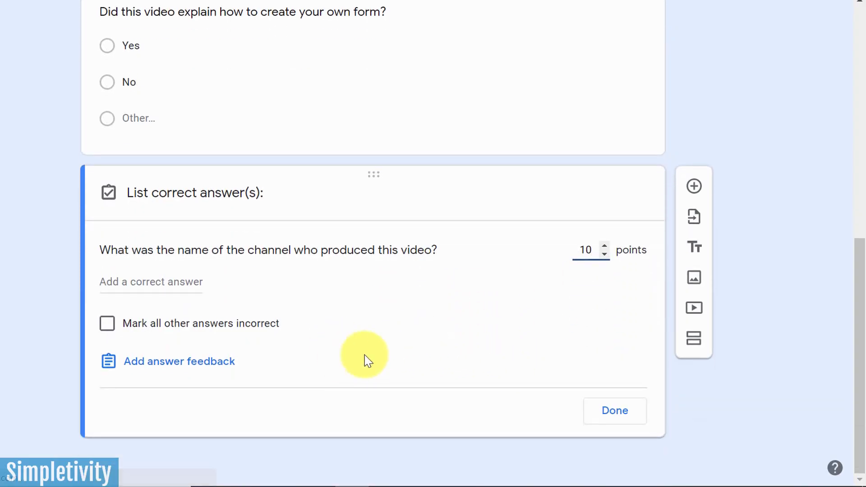
{"action": "left_click", "coordinate": [166, 283]}
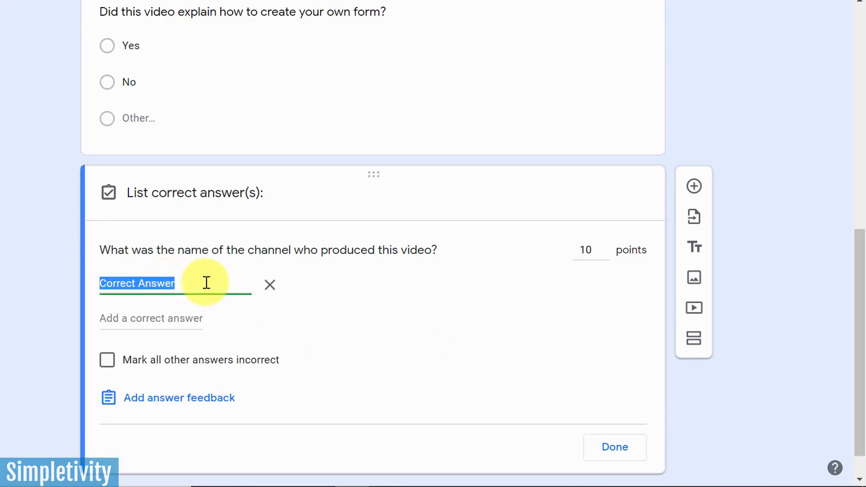
{"action": "type", "text": "Simpletivity"}
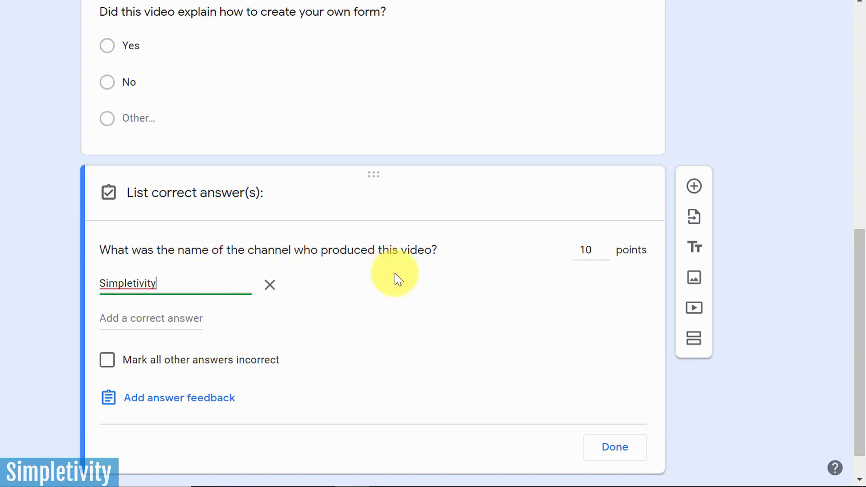
{"action": "left_click", "coordinate": [398, 280]}
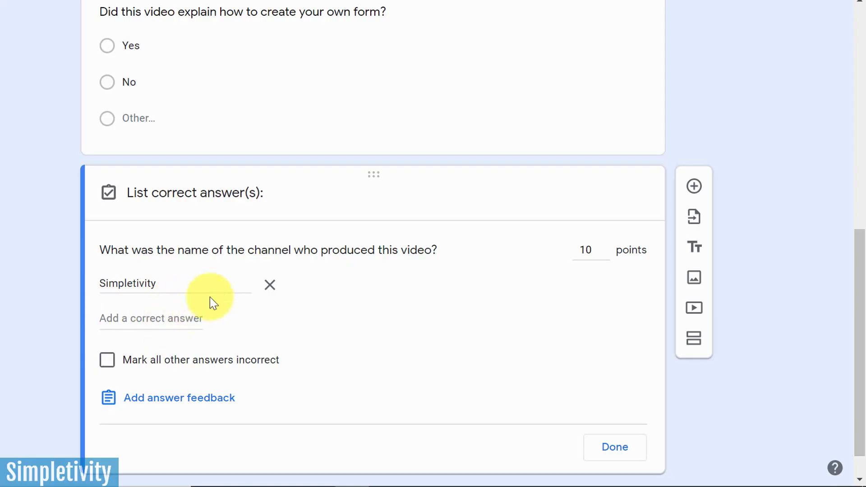
{"action": "left_click", "coordinate": [123, 366]}
{"action": "scroll", "coordinate": [387, 367], "scroll_direction": "down", "scroll_amount": 1}
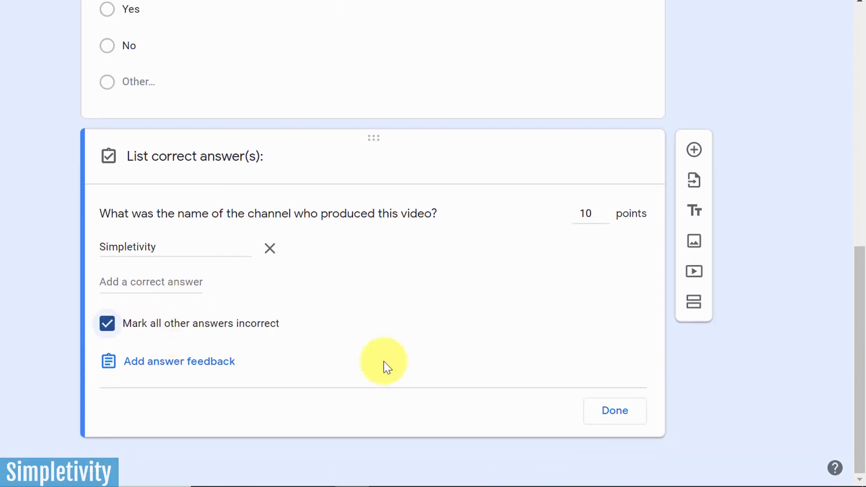
{"action": "left_click", "coordinate": [612, 409]}
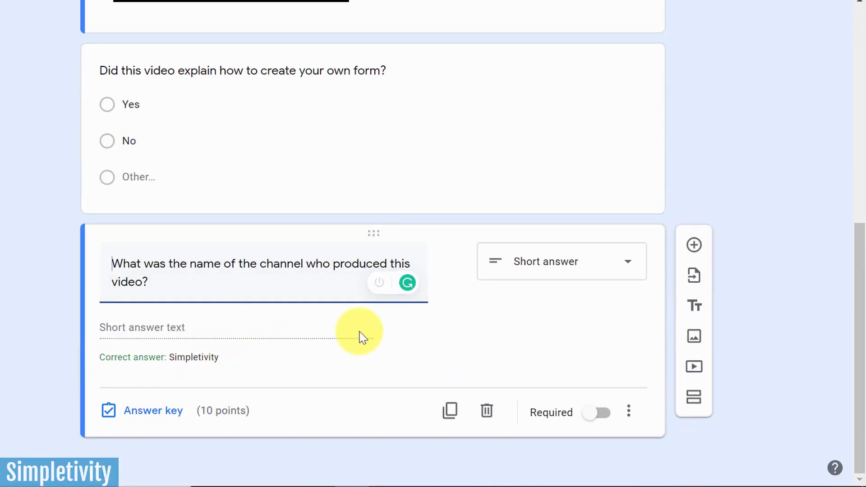
Step: Scroll up and down through the quiz to review its questions
{"action": "scroll", "coordinate": [362, 338], "scroll_direction": "up", "scroll_amount": 8}
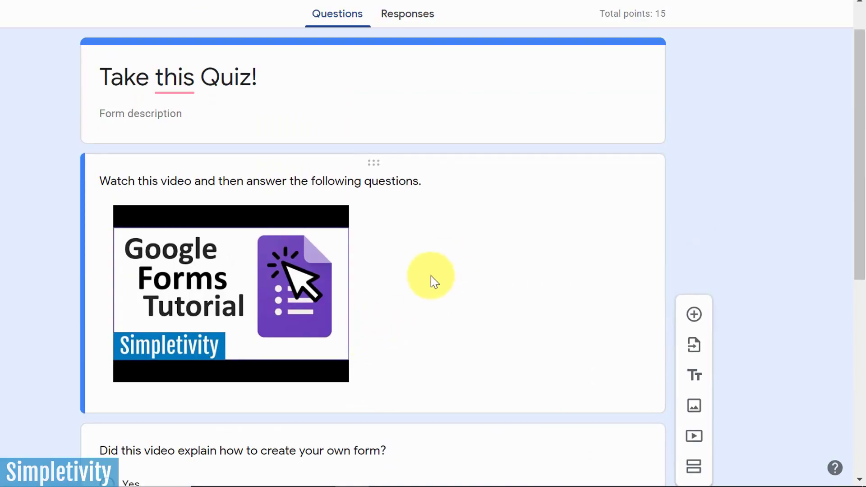
{"action": "scroll", "coordinate": [431, 275], "scroll_direction": "down", "scroll_amount": 7}
{"action": "scroll", "coordinate": [473, 217], "scroll_direction": "down", "scroll_amount": 2}
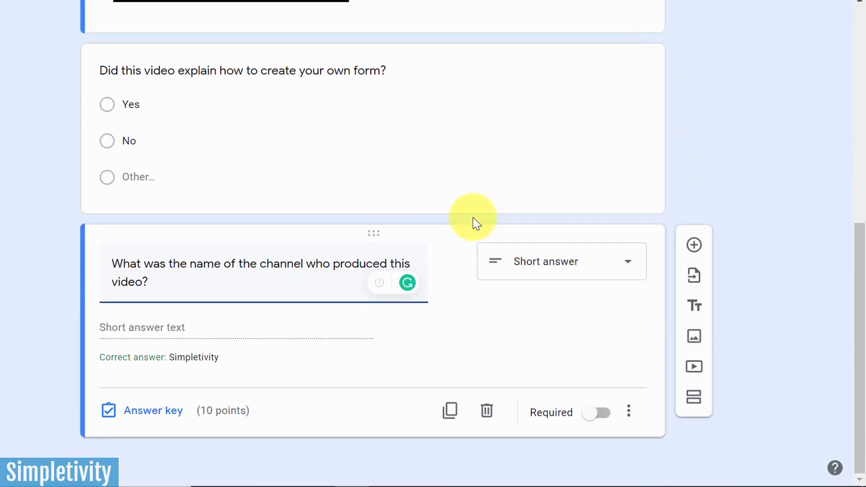
{"action": "scroll", "coordinate": [482, 221], "scroll_direction": "up", "scroll_amount": 8}
{"action": "scroll", "coordinate": [465, 271], "scroll_direction": "down", "scroll_amount": 8}
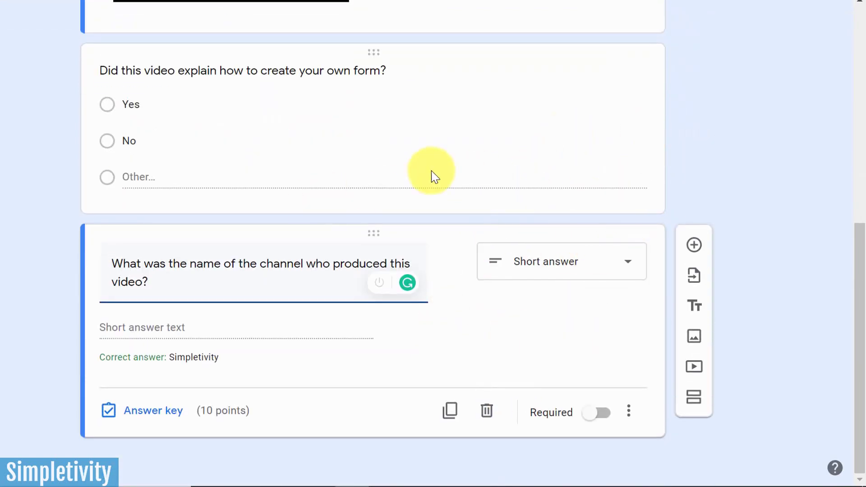
{"action": "scroll", "coordinate": [431, 175], "scroll_direction": "up", "scroll_amount": 7}
{"action": "scroll", "coordinate": [725, 191], "scroll_direction": "up", "scroll_amount": 3}
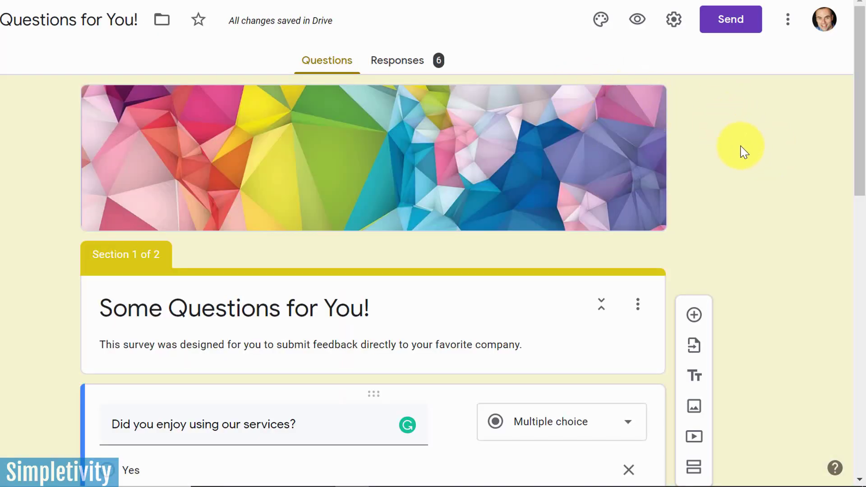
{"action": "scroll", "coordinate": [743, 156], "scroll_direction": "down", "scroll_amount": 3}
{"action": "scroll", "coordinate": [744, 157], "scroll_direction": "up", "scroll_amount": 3}
{"action": "scroll", "coordinate": [744, 157], "scroll_direction": "down", "scroll_amount": 4}
{"action": "scroll", "coordinate": [744, 157], "scroll_direction": "down", "scroll_amount": 1}
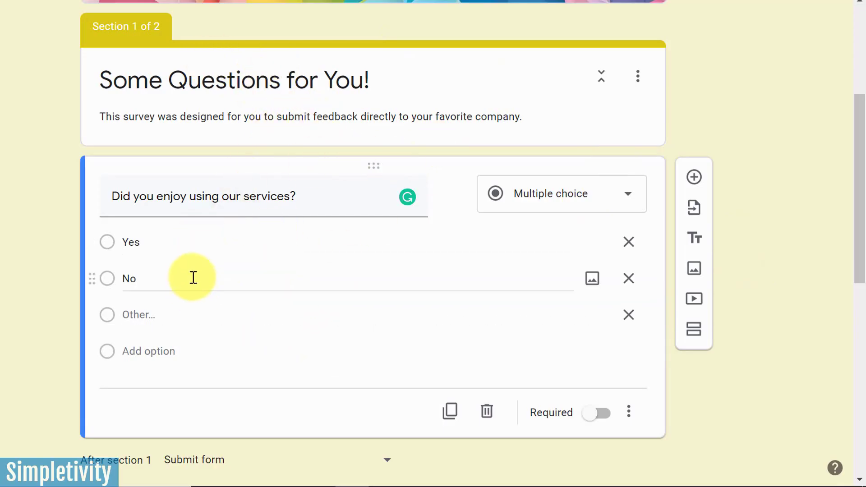
{"action": "scroll", "coordinate": [193, 272], "scroll_direction": "down", "scroll_amount": 3}
{"action": "scroll", "coordinate": [219, 224], "scroll_direction": "up", "scroll_amount": 3}
{"action": "scroll", "coordinate": [234, 224], "scroll_direction": "down", "scroll_amount": 10}
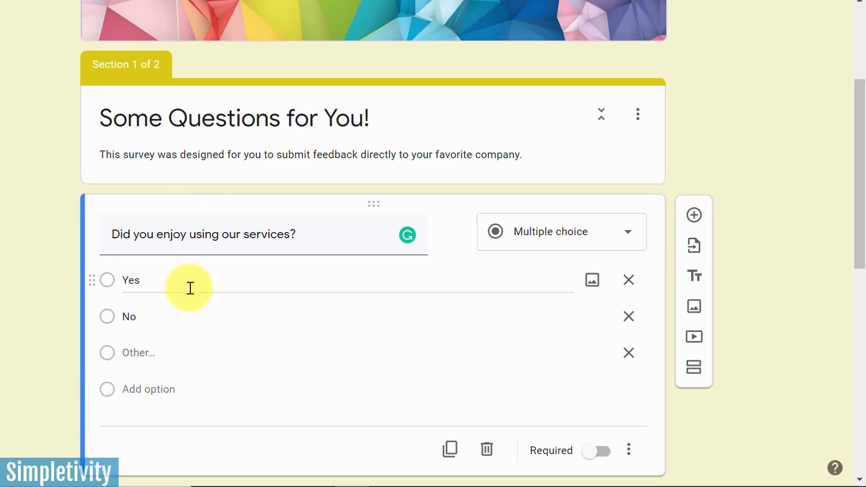
{"action": "scroll", "coordinate": [179, 318], "scroll_direction": "down", "scroll_amount": 8}
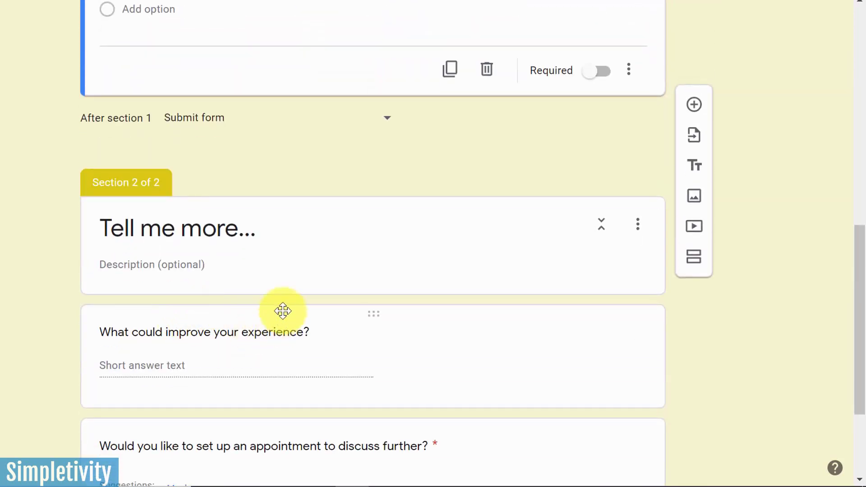
{"action": "scroll", "coordinate": [283, 311], "scroll_direction": "down", "scroll_amount": 3}
{"action": "scroll", "coordinate": [353, 228], "scroll_direction": "up", "scroll_amount": 10}
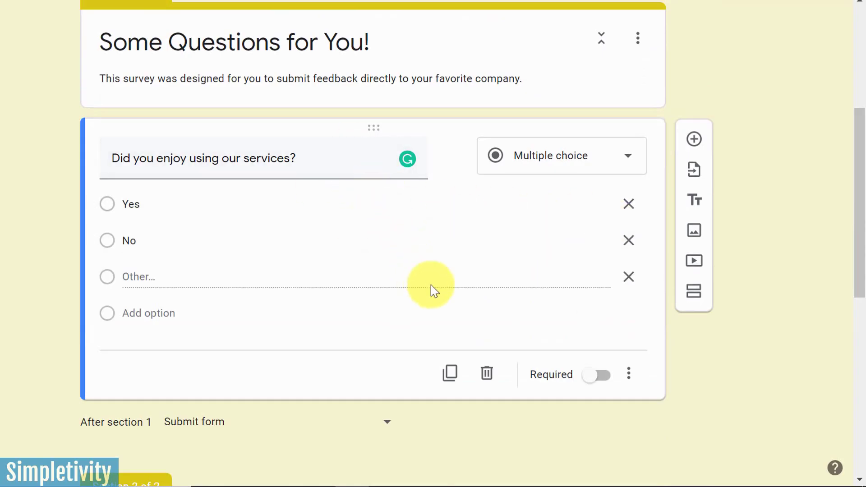
Step: Turn on 'Go to section based on answer' for the enjoyment question
{"action": "left_click", "coordinate": [631, 377]}
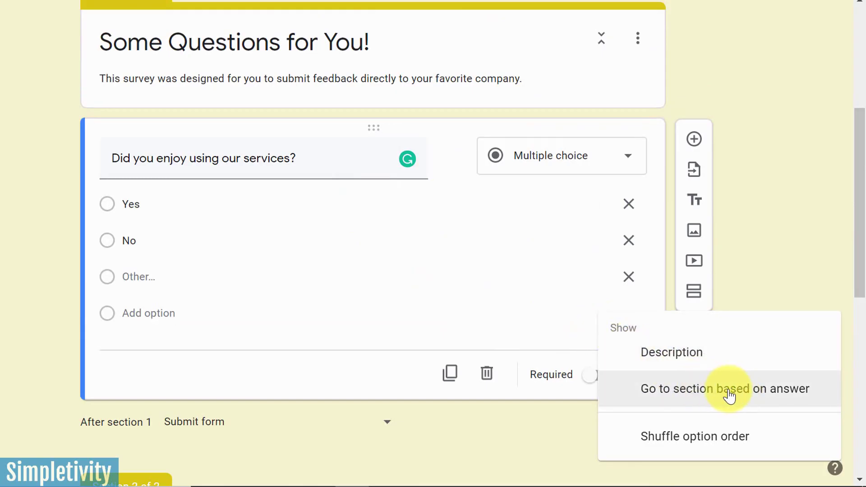
{"action": "left_click", "coordinate": [695, 392]}
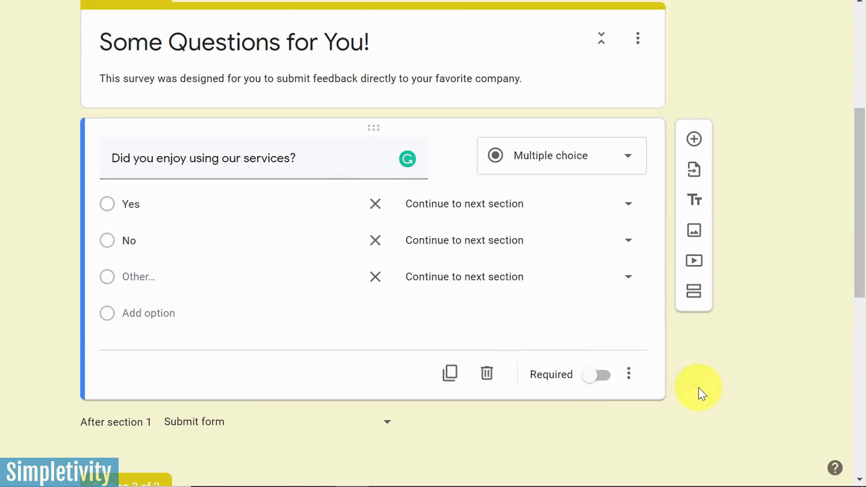
{"action": "left_click", "coordinate": [629, 374]}
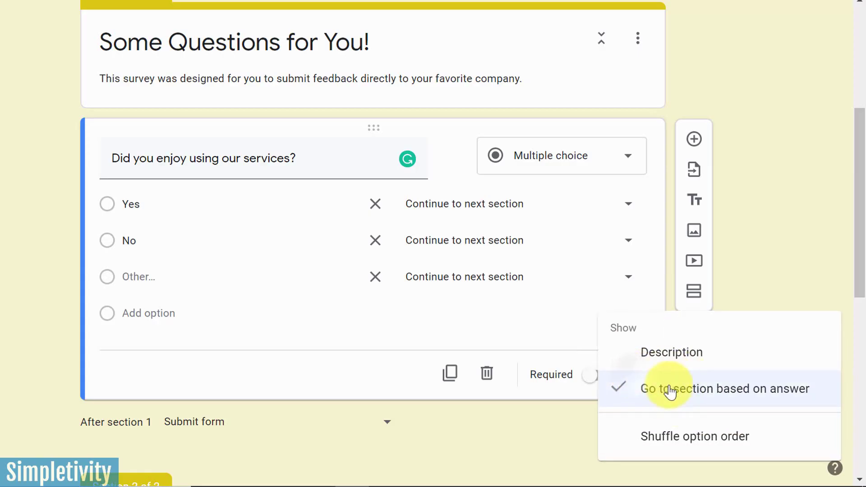
{"action": "left_click", "coordinate": [783, 238]}
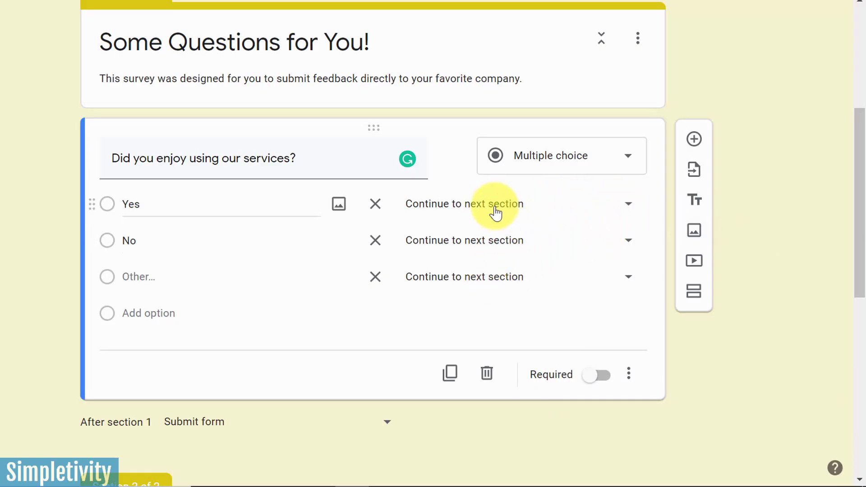
Step: Send Yes and Other answers to Submit form and No answers to section 2, Tell me more..
{"action": "left_click", "coordinate": [629, 209]}
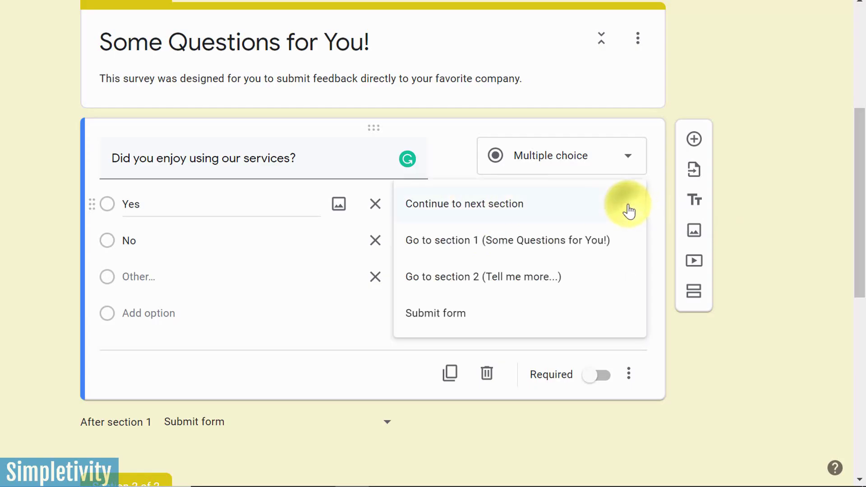
{"action": "left_click", "coordinate": [443, 318]}
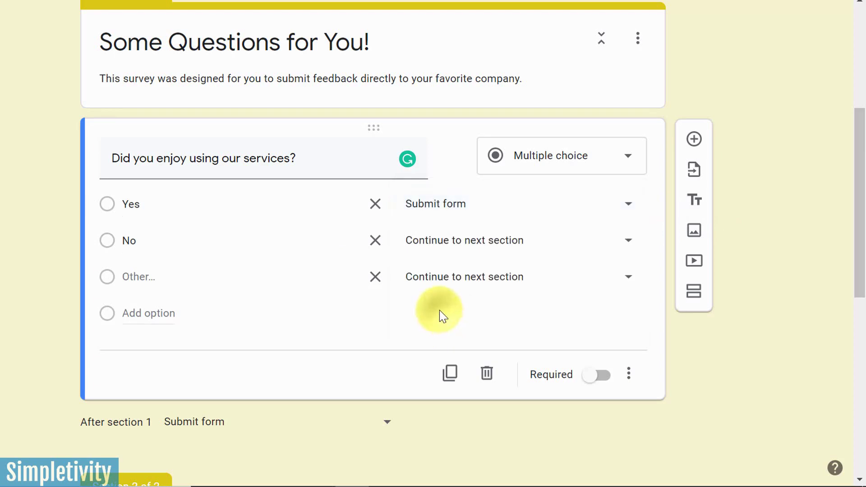
{"action": "left_click", "coordinate": [629, 245]}
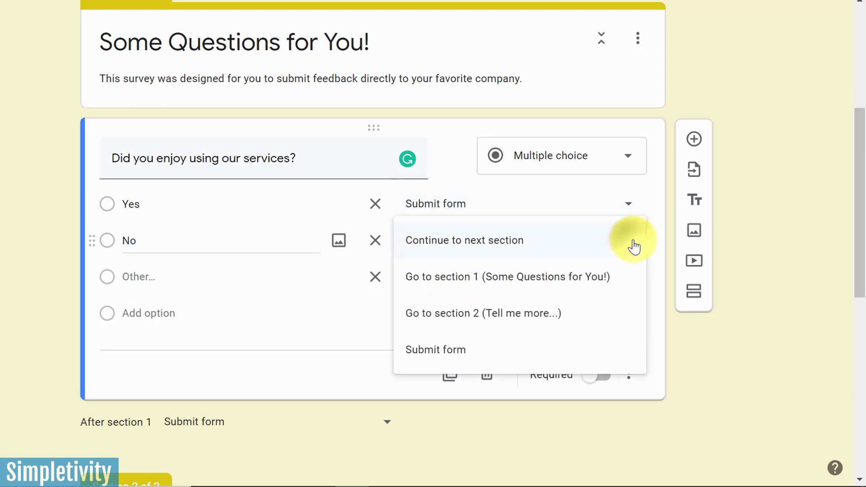
{"action": "left_click", "coordinate": [495, 316]}
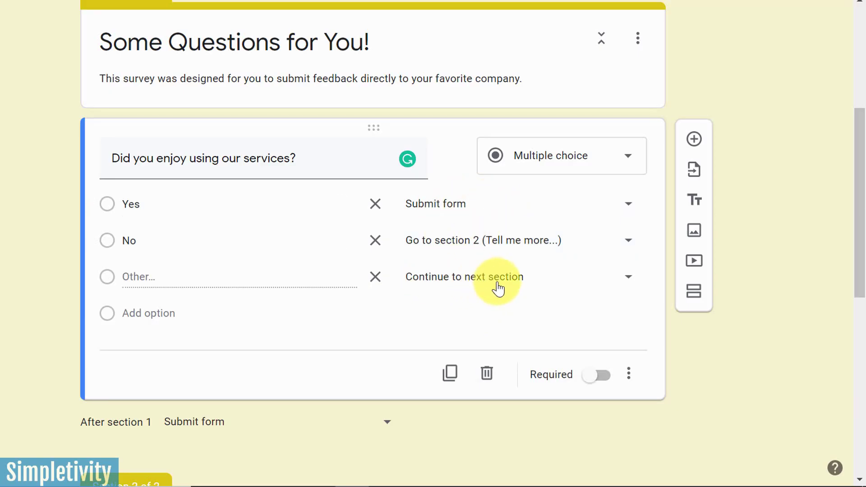
{"action": "left_click", "coordinate": [627, 283]}
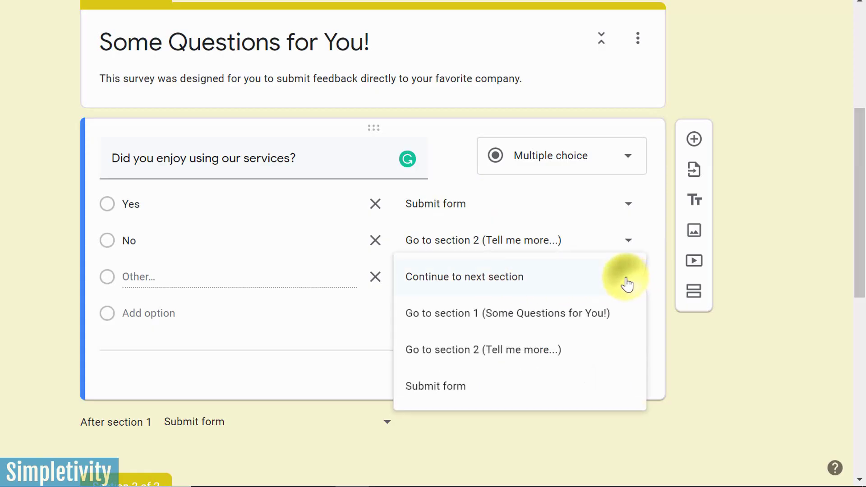
{"action": "left_click", "coordinate": [441, 394]}
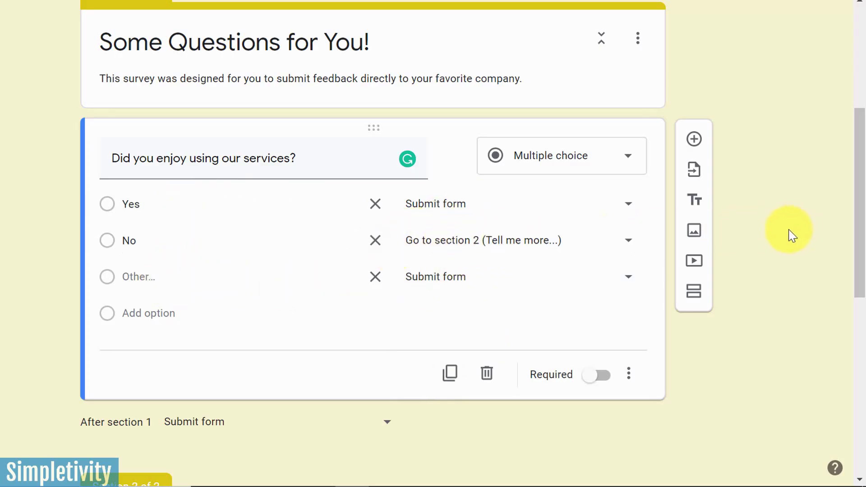
{"action": "scroll", "coordinate": [787, 232], "scroll_direction": "down", "scroll_amount": 3}
{"action": "scroll", "coordinate": [787, 235], "scroll_direction": "down", "scroll_amount": 3}
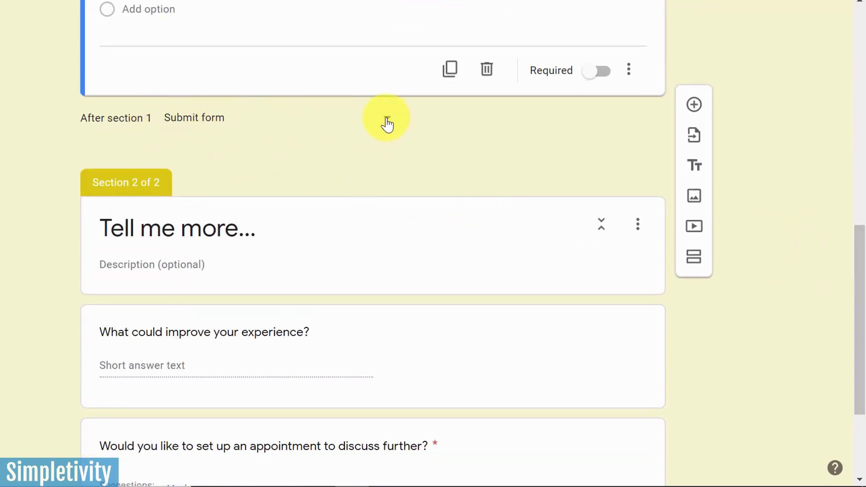
{"action": "scroll", "coordinate": [389, 124], "scroll_direction": "up", "scroll_amount": 3}
{"action": "scroll", "coordinate": [388, 137], "scroll_direction": "down", "scroll_amount": 3}
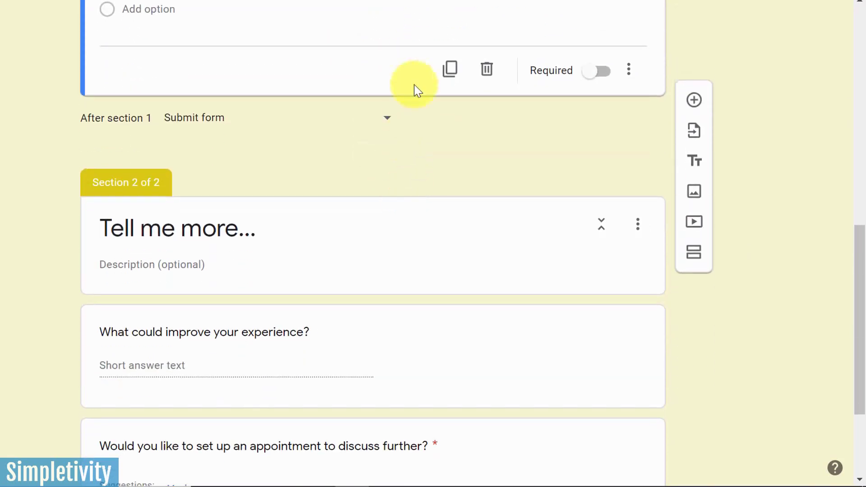
{"action": "left_click", "coordinate": [386, 122]}
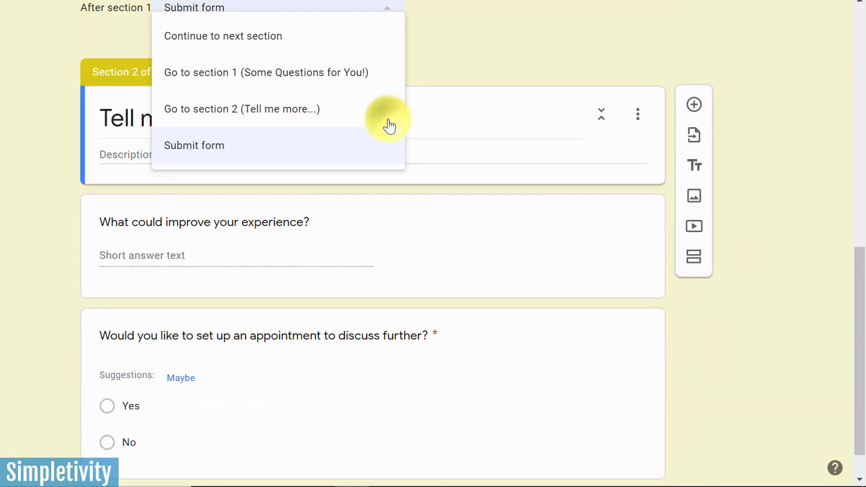
{"action": "left_click", "coordinate": [221, 151]}
{"action": "scroll", "coordinate": [172, 188], "scroll_direction": "up", "scroll_amount": 5}
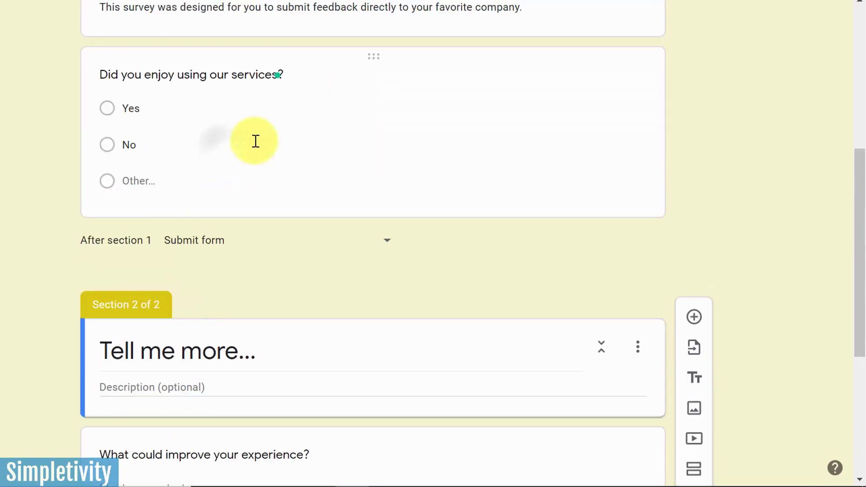
{"action": "scroll", "coordinate": [245, 241], "scroll_direction": "up", "scroll_amount": 3}
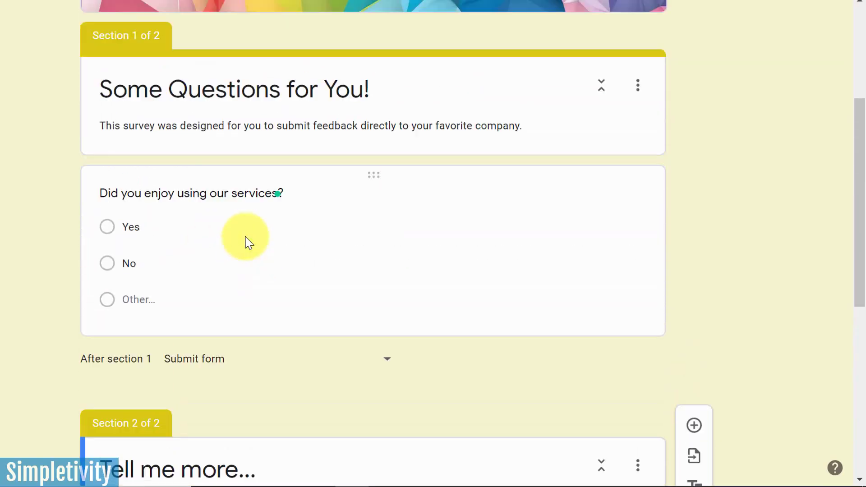
{"action": "scroll", "coordinate": [269, 253], "scroll_direction": "down", "scroll_amount": 3}
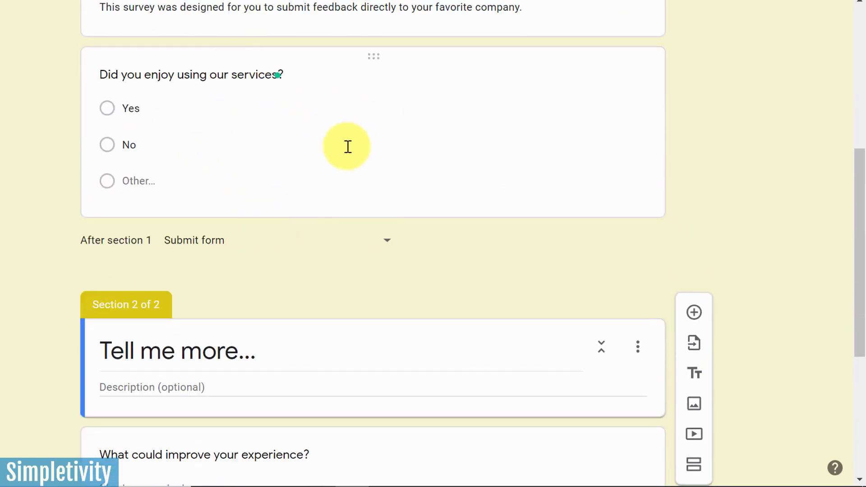
{"action": "scroll", "coordinate": [316, 148], "scroll_direction": "down", "scroll_amount": 3}
{"action": "scroll", "coordinate": [259, 93], "scroll_direction": "up", "scroll_amount": 3}
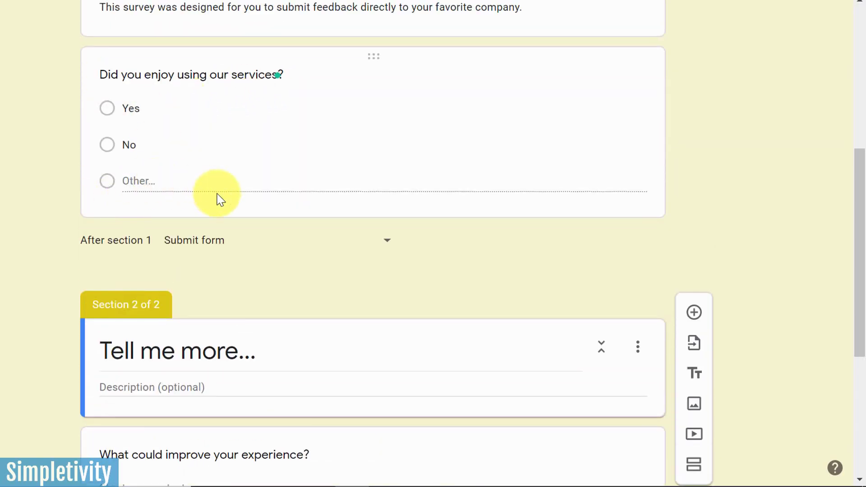
{"action": "scroll", "coordinate": [218, 197], "scroll_direction": "down", "scroll_amount": 3}
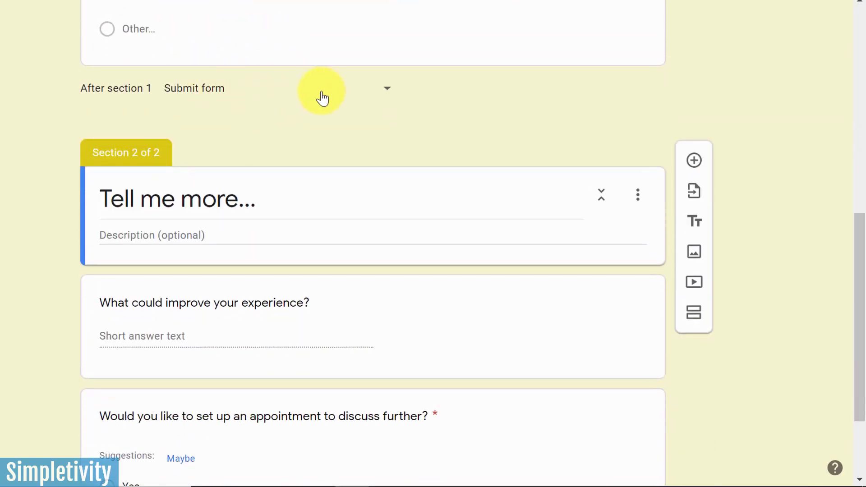
{"action": "scroll", "coordinate": [331, 96], "scroll_direction": "up", "scroll_amount": 3}
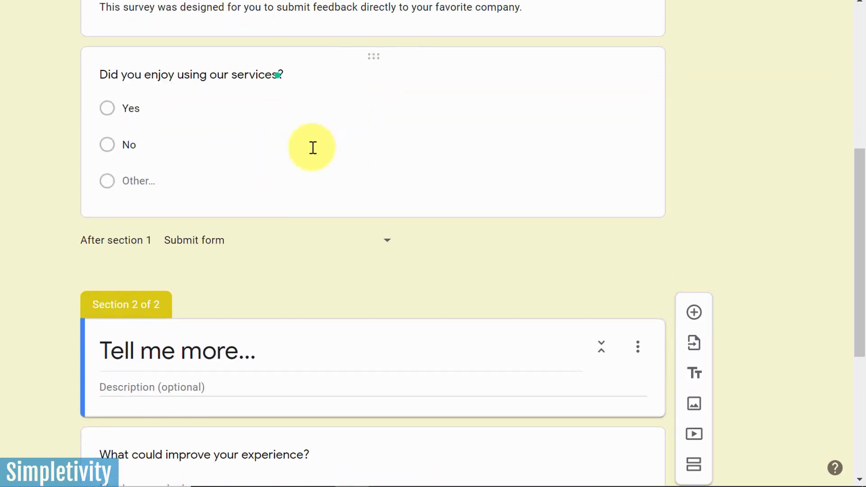
{"action": "left_click", "coordinate": [621, 142]}
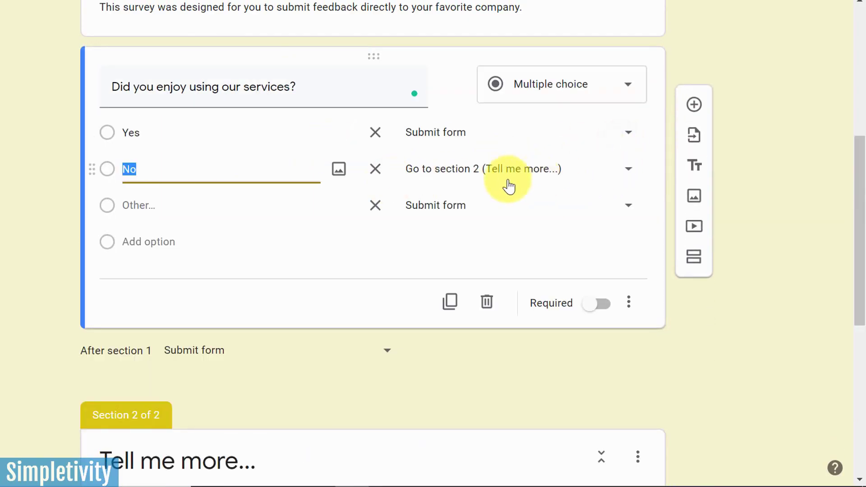
{"action": "left_click", "coordinate": [799, 184]}
{"action": "scroll", "coordinate": [738, 178], "scroll_direction": "down", "scroll_amount": 8}
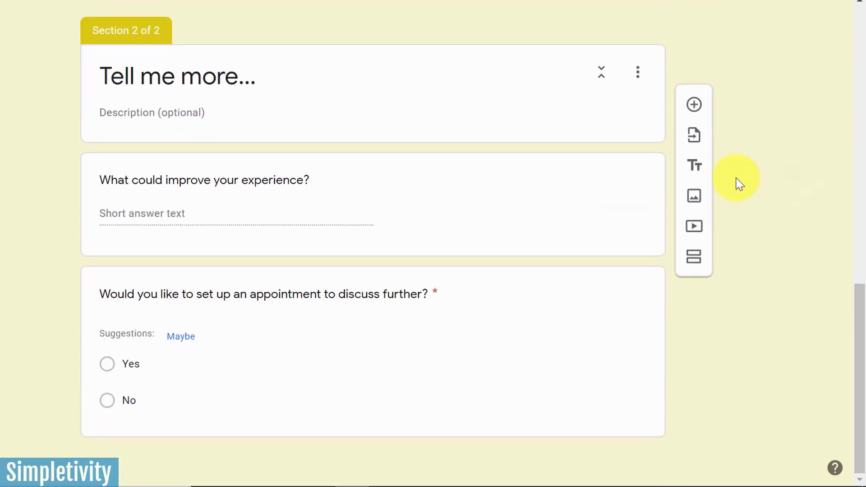
{"action": "scroll", "coordinate": [436, 168], "scroll_direction": "up", "scroll_amount": 3}
{"action": "scroll", "coordinate": [435, 167], "scroll_direction": "up", "scroll_amount": 2}
{"action": "scroll", "coordinate": [432, 187], "scroll_direction": "up", "scroll_amount": 7}
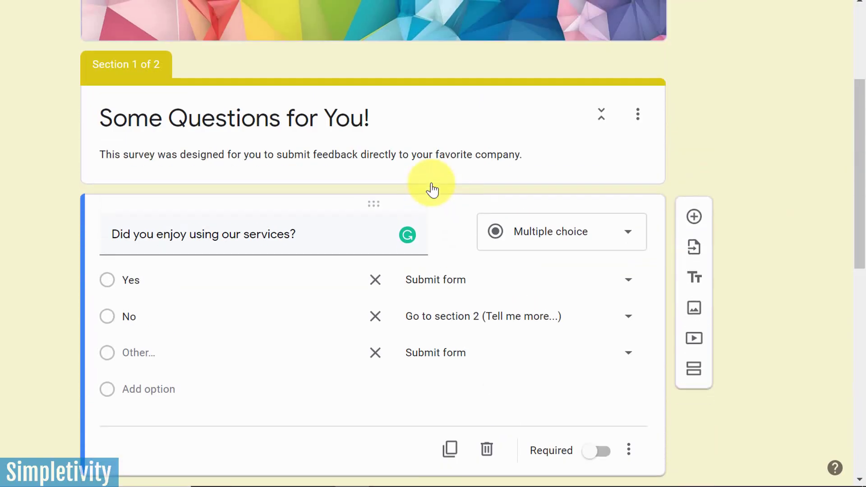
{"action": "scroll", "coordinate": [451, 168], "scroll_direction": "up", "scroll_amount": 4}
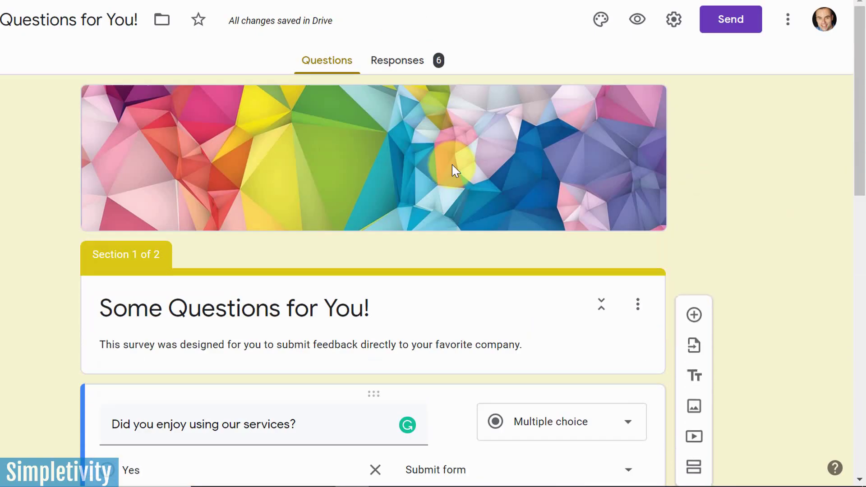
Step: Submit a Yes test response in preview, then close the preview to return to the editor
{"action": "left_click", "coordinate": [636, 21]}
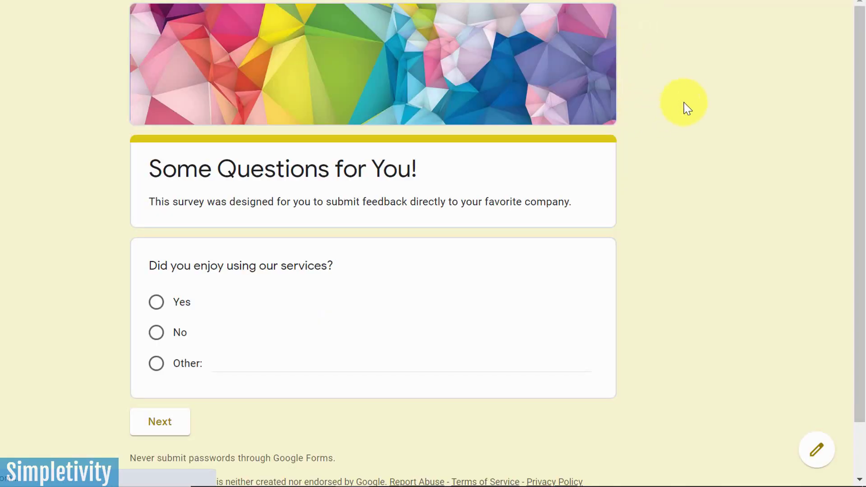
{"action": "scroll", "coordinate": [682, 110], "scroll_direction": "down", "scroll_amount": 2}
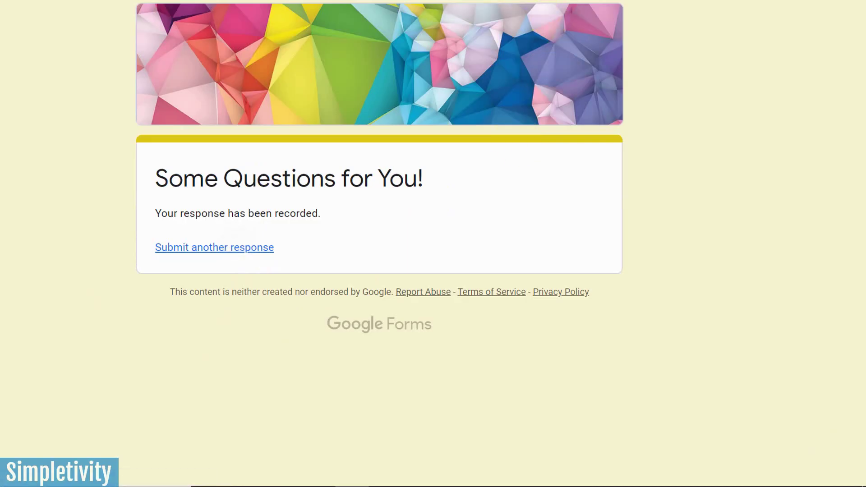
{"action": "key", "text": "ctrl+w"}
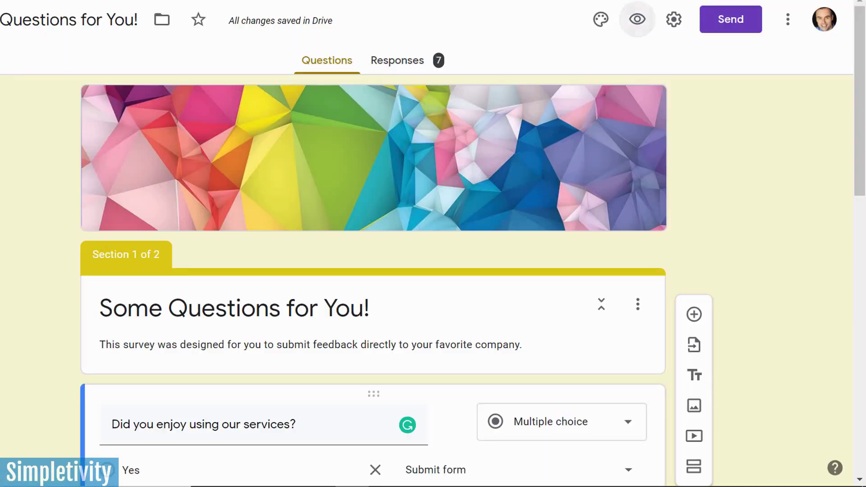
Step: In preview, answer No and go Next to reach the Tell me more... section
{"action": "left_click", "coordinate": [639, 21]}
{"action": "scroll", "coordinate": [657, 129], "scroll_direction": "down", "scroll_amount": 2}
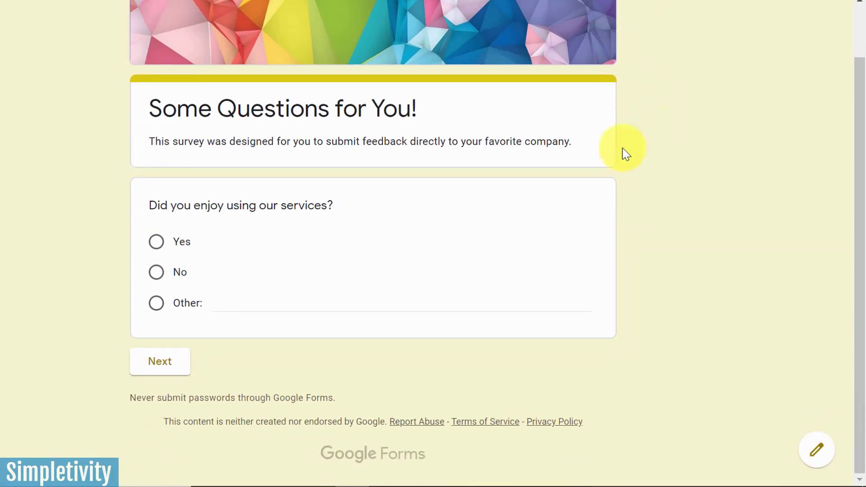
{"action": "left_click", "coordinate": [157, 273]}
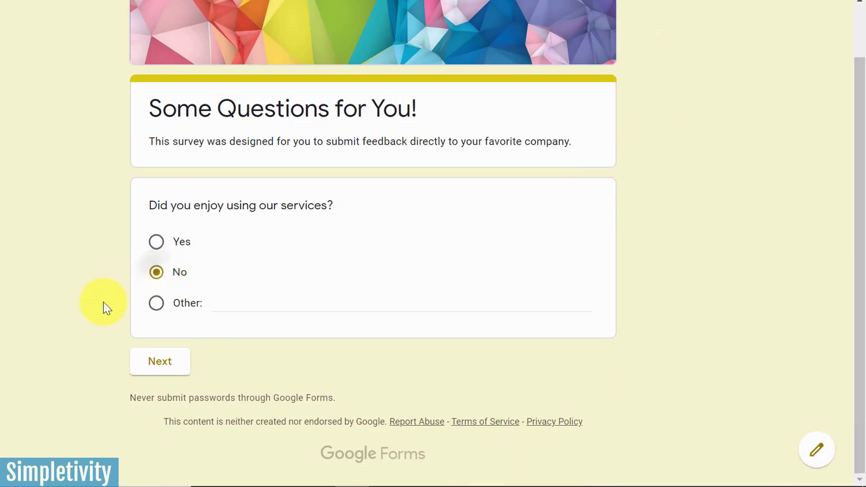
{"action": "left_click", "coordinate": [158, 362]}
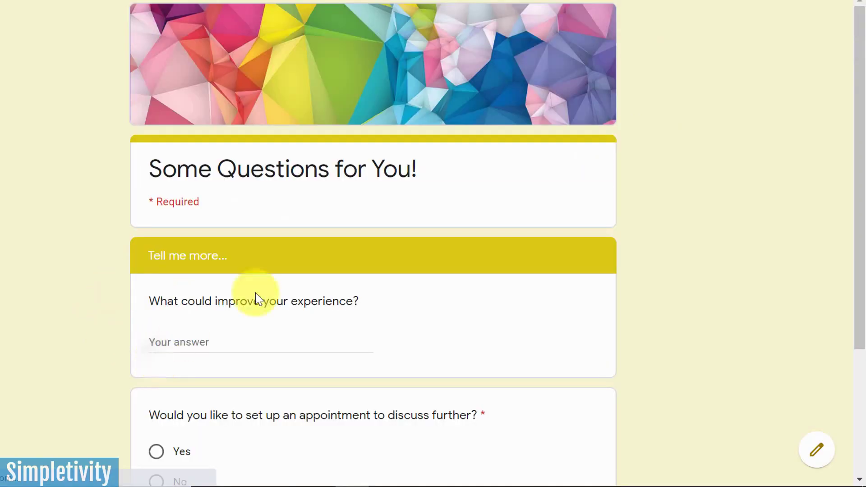
{"action": "scroll", "coordinate": [392, 235], "scroll_direction": "down", "scroll_amount": 3}
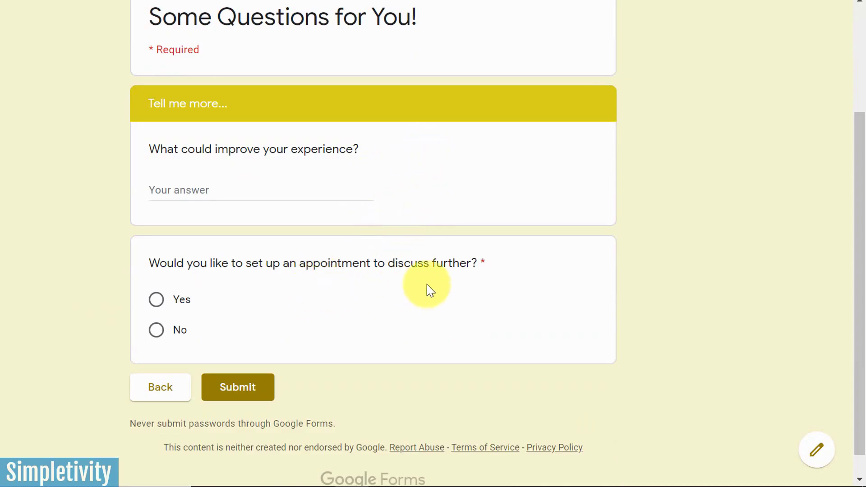
{"action": "scroll", "coordinate": [430, 290], "scroll_direction": "up", "scroll_amount": 3}
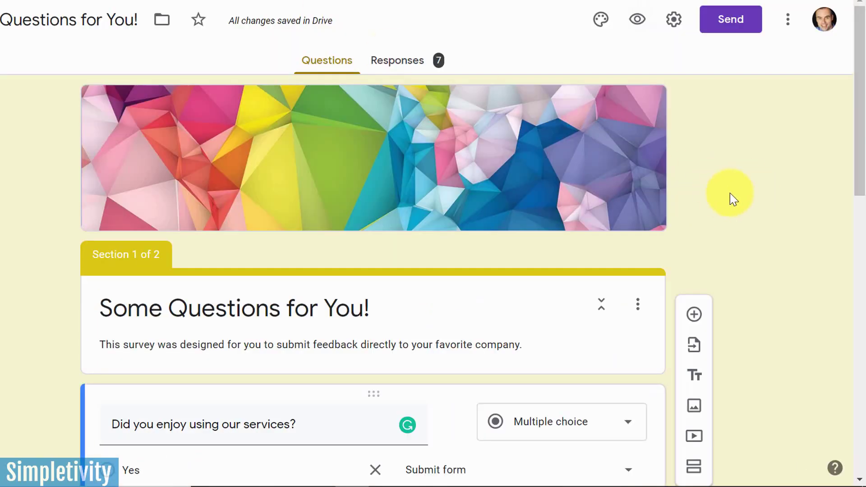
{"action": "scroll", "coordinate": [731, 187], "scroll_direction": "down", "scroll_amount": 15}
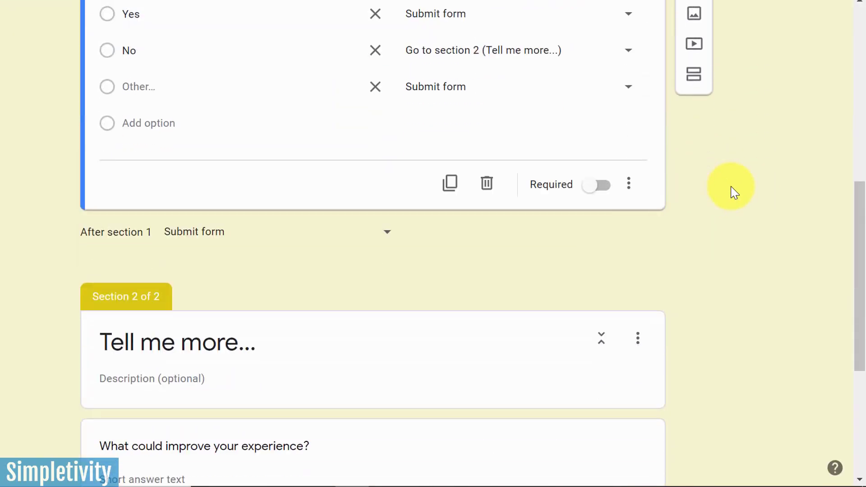
{"action": "scroll", "coordinate": [731, 188], "scroll_direction": "up", "scroll_amount": 3}
{"action": "scroll", "coordinate": [733, 191], "scroll_direction": "up", "scroll_amount": 10}
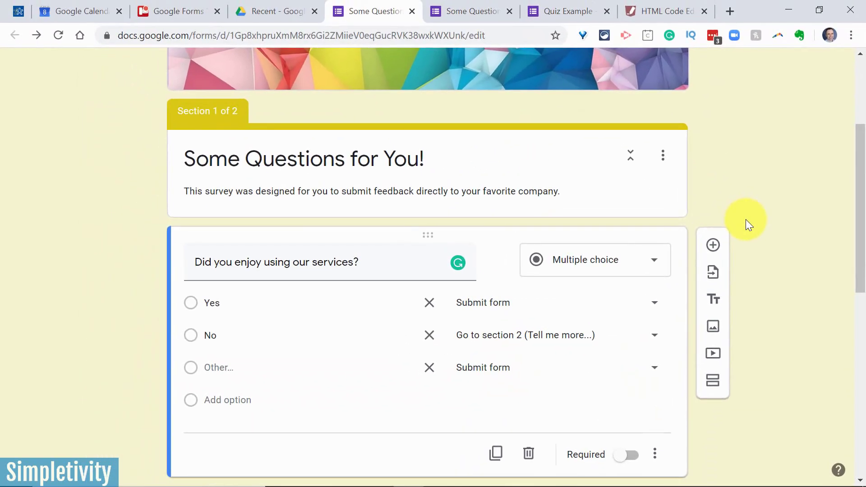
{"action": "scroll", "coordinate": [746, 219], "scroll_direction": "down", "scroll_amount": 3}
{"action": "scroll", "coordinate": [746, 219], "scroll_direction": "up", "scroll_amount": 3}
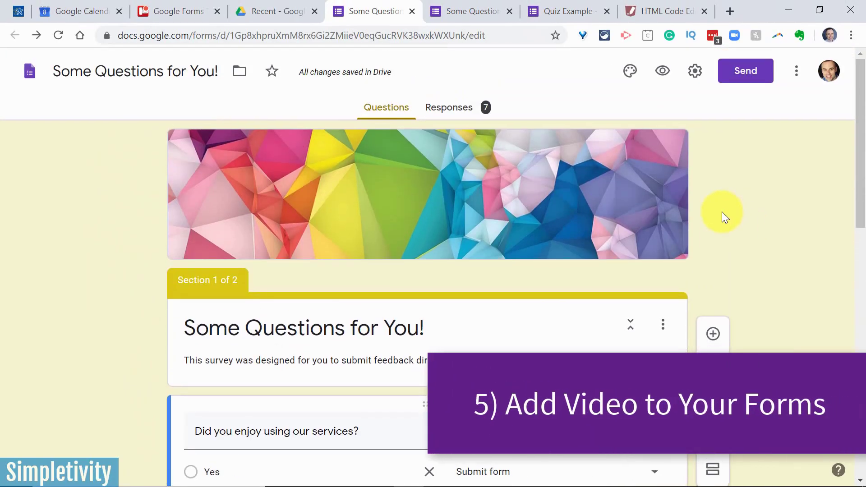
{"action": "scroll", "coordinate": [722, 212], "scroll_direction": "down", "scroll_amount": 4}
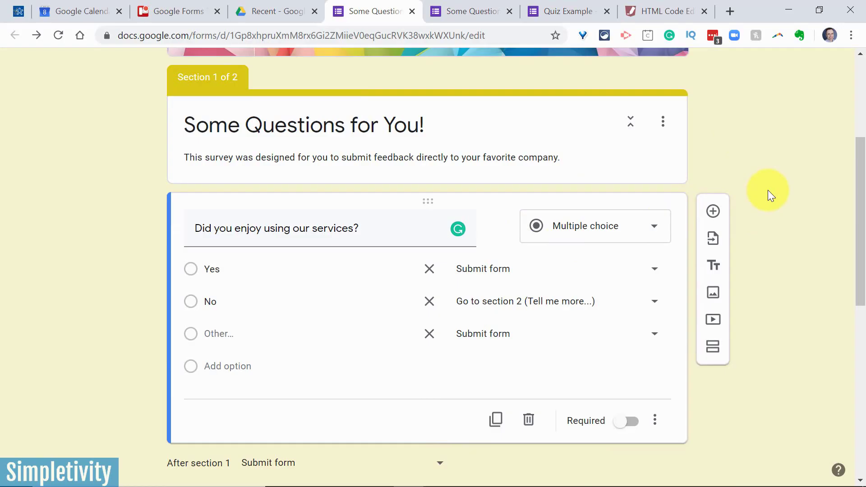
{"action": "scroll", "coordinate": [780, 223], "scroll_direction": "up", "scroll_amount": 2}
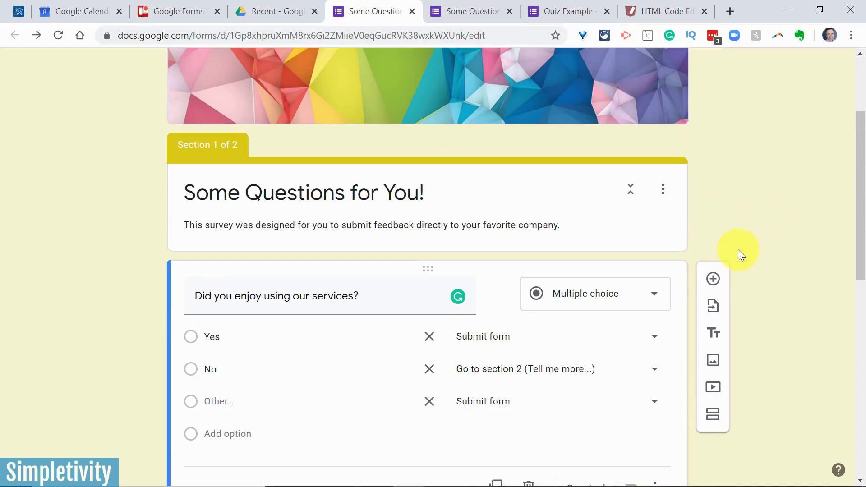
Step: Search YouTube for 'google forms tutorial' and insert the Simpletivity beginners tutorial video
{"action": "left_click", "coordinate": [714, 390]}
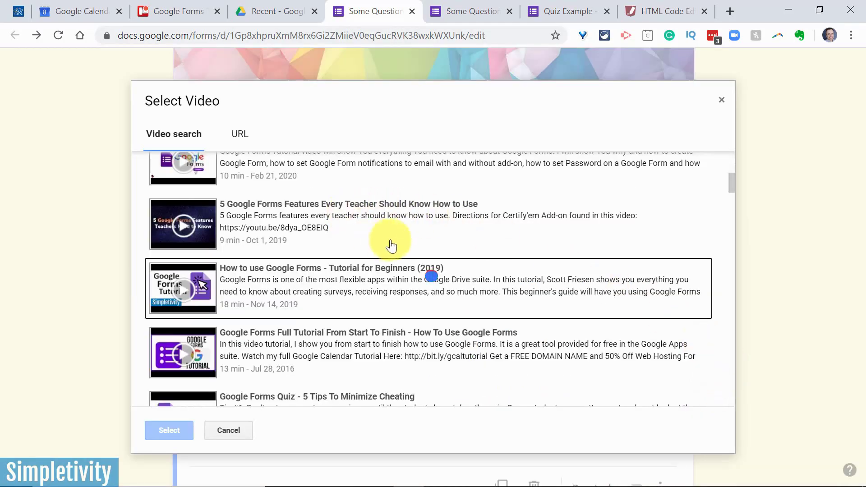
{"action": "left_click", "coordinate": [331, 174]}
{"action": "key", "text": "BackSpace"}
{"action": "key", "text": "BackSpace"}
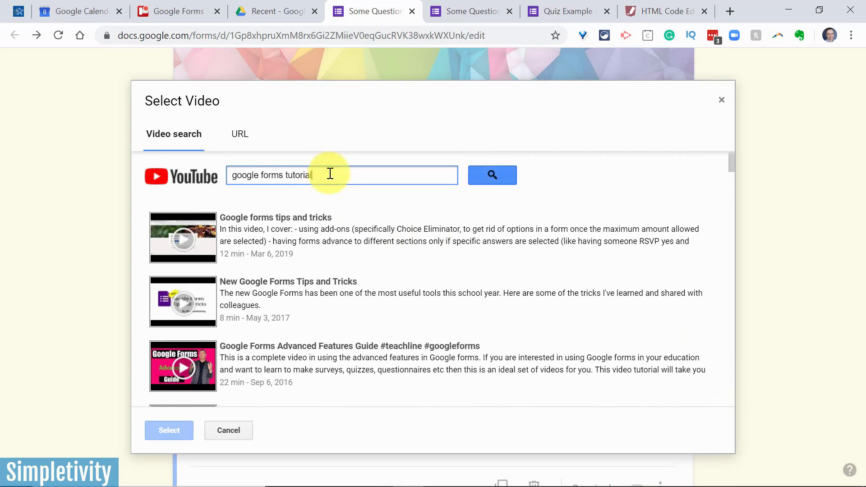
{"action": "key", "text": "Return"}
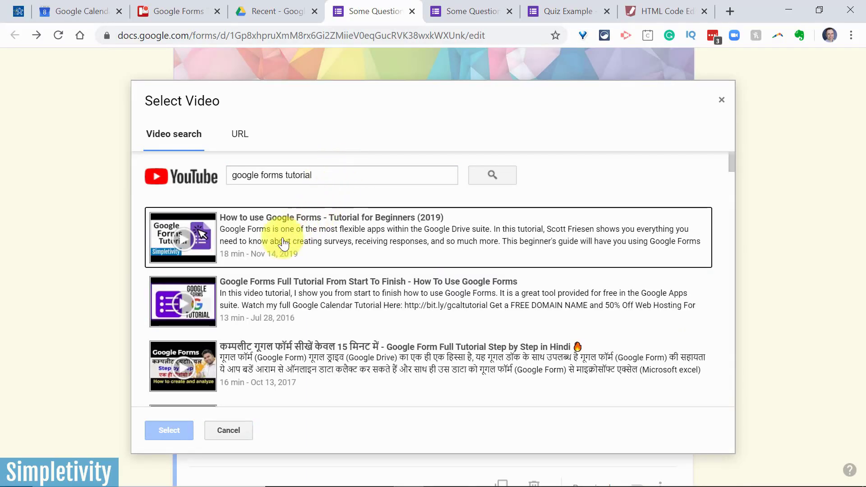
{"action": "left_click", "coordinate": [301, 244]}
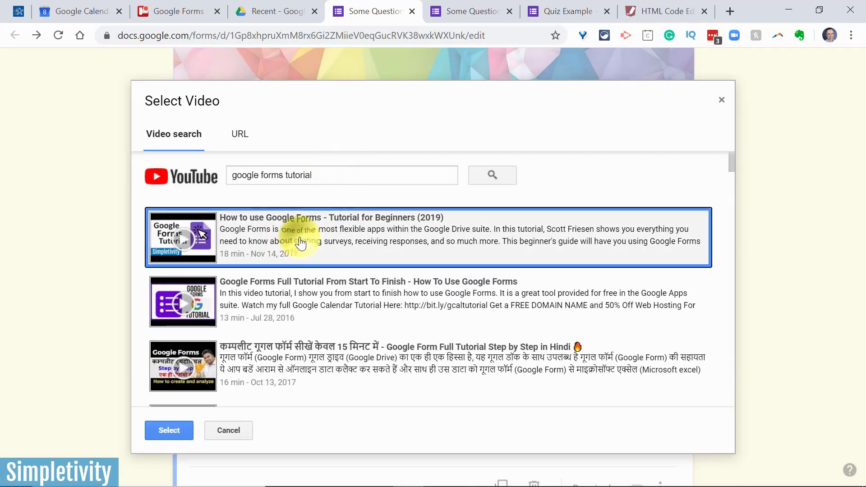
{"action": "left_click", "coordinate": [169, 431]}
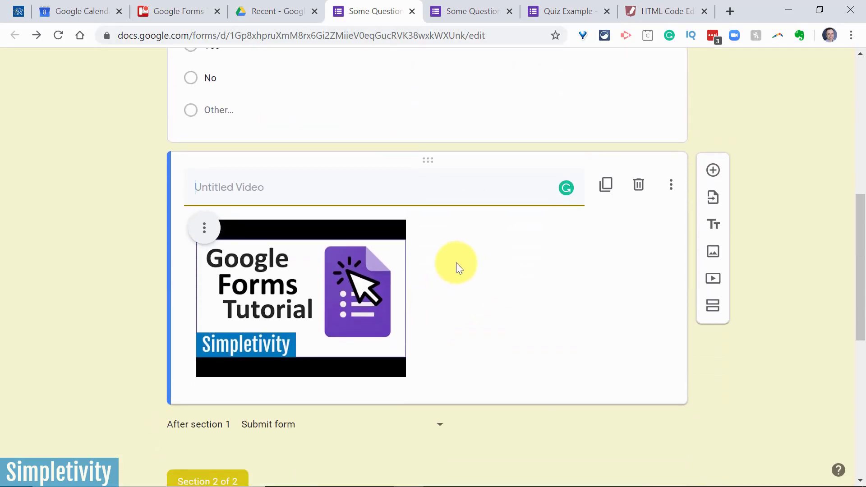
Step: Move the video above the enjoyment question and title it 'Watch this video and then answer the questions.'
{"action": "scroll", "coordinate": [480, 222], "scroll_direction": "up", "scroll_amount": 2}
{"action": "mouse_move", "coordinate": [456, 294]}
{"action": "left_mouse_down"}
{"action": "mouse_move", "coordinate": [459, 110]}
{"action": "mouse_move", "coordinate": [468, 291]}
{"action": "mouse_move", "coordinate": [468, 282]}
{"action": "mouse_move", "coordinate": [447, 285]}
{"action": "left_mouse_up"}
{"action": "scroll", "coordinate": [500, 298], "scroll_direction": "down", "scroll_amount": 3}
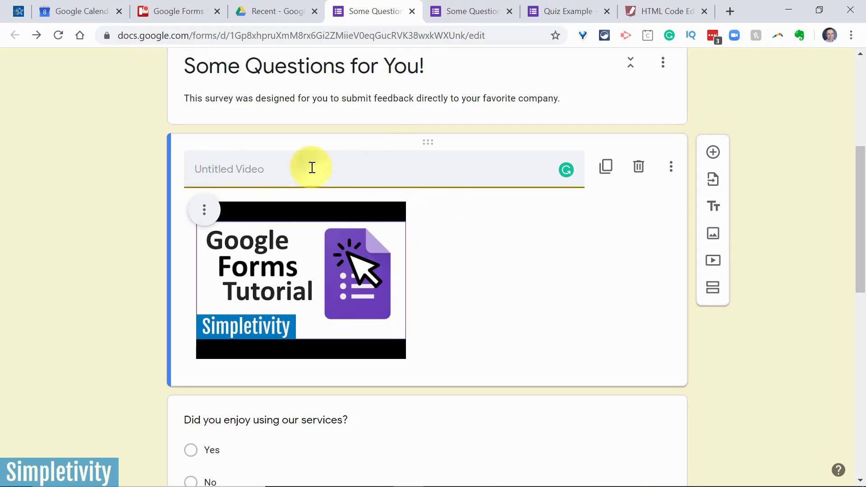
{"action": "type", "text": "Wat"}
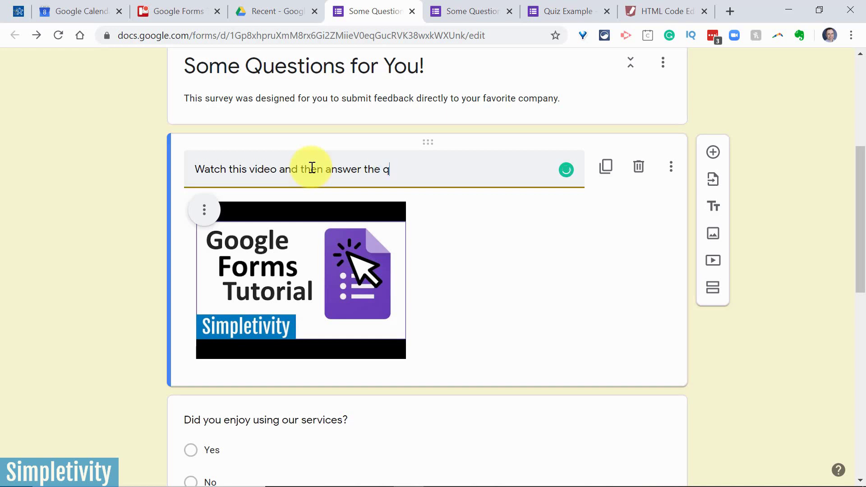
{"action": "left_click", "coordinate": [779, 234]}
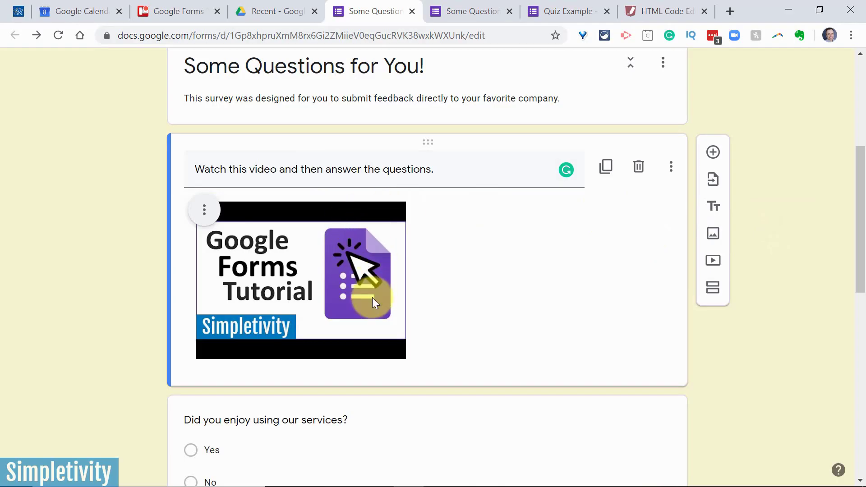
Step: Preview the form, then play and pause the embedded tutorial video above the first question
{"action": "scroll", "coordinate": [373, 294], "scroll_direction": "down", "scroll_amount": 5}
{"action": "scroll", "coordinate": [404, 239], "scroll_direction": "up", "scroll_amount": 6}
{"action": "scroll", "coordinate": [428, 239], "scroll_direction": "up", "scroll_amount": 3}
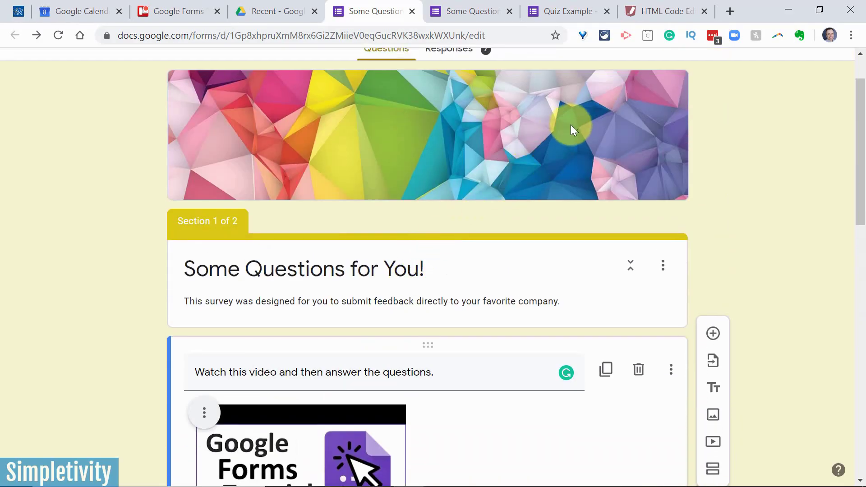
{"action": "scroll", "coordinate": [570, 129], "scroll_direction": "up", "scroll_amount": 2}
{"action": "left_click", "coordinate": [663, 71]}
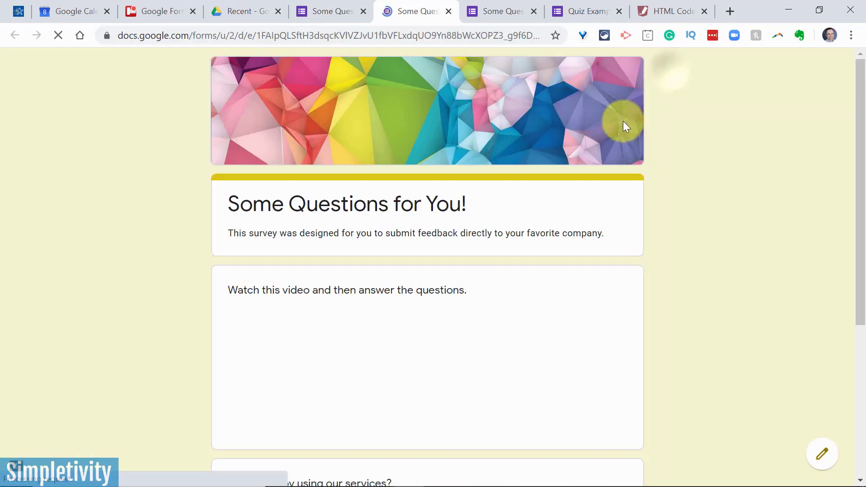
{"action": "scroll", "coordinate": [676, 182], "scroll_direction": "down", "scroll_amount": 1}
{"action": "scroll", "coordinate": [676, 182], "scroll_direction": "down", "scroll_amount": 2}
{"action": "left_click", "coordinate": [336, 233]}
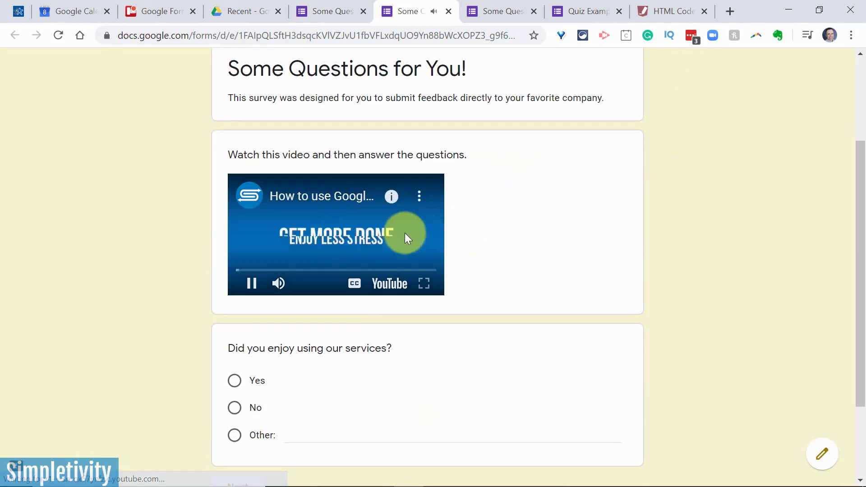
{"action": "left_click", "coordinate": [252, 285]}
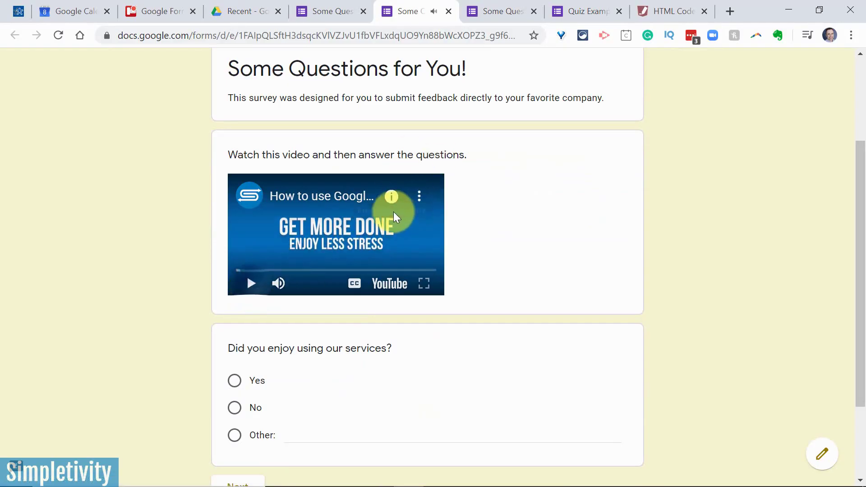
{"action": "scroll", "coordinate": [405, 218], "scroll_direction": "down", "scroll_amount": 3}
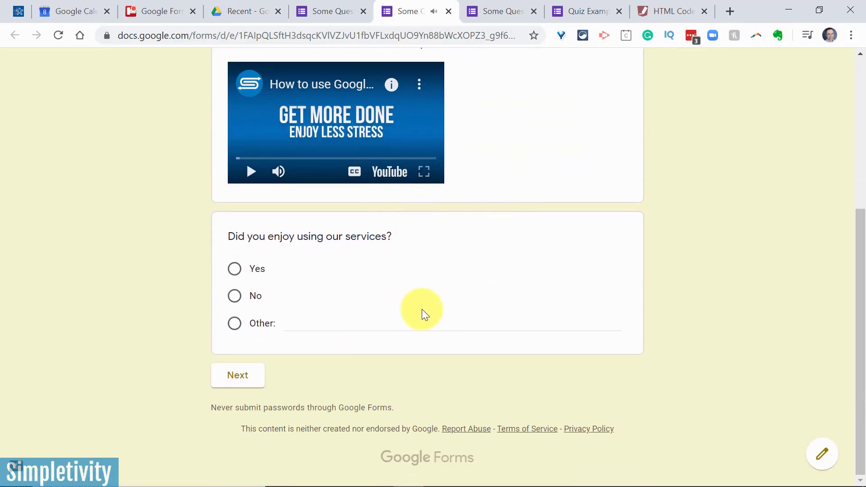
{"action": "scroll", "coordinate": [421, 309], "scroll_direction": "up", "scroll_amount": 5}
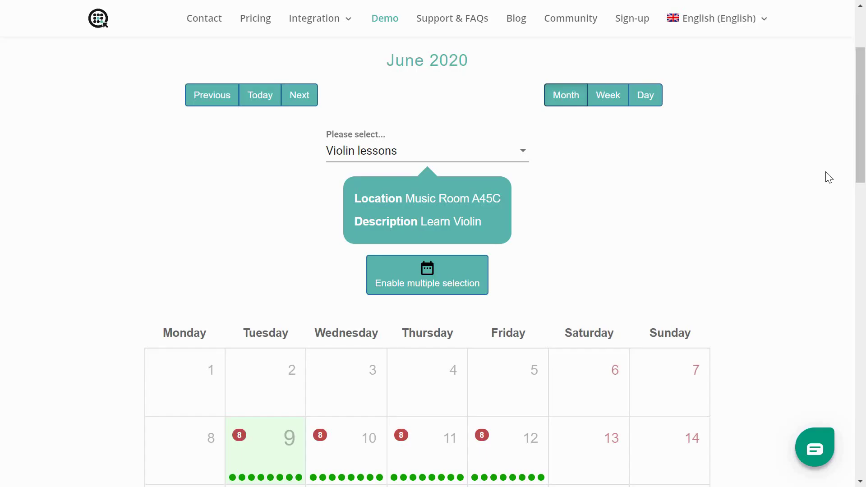
Step: Choose Double bass lessons and book the June 12, 2020 2:00–3:00 pm slot
{"action": "left_click", "coordinate": [497, 152]}
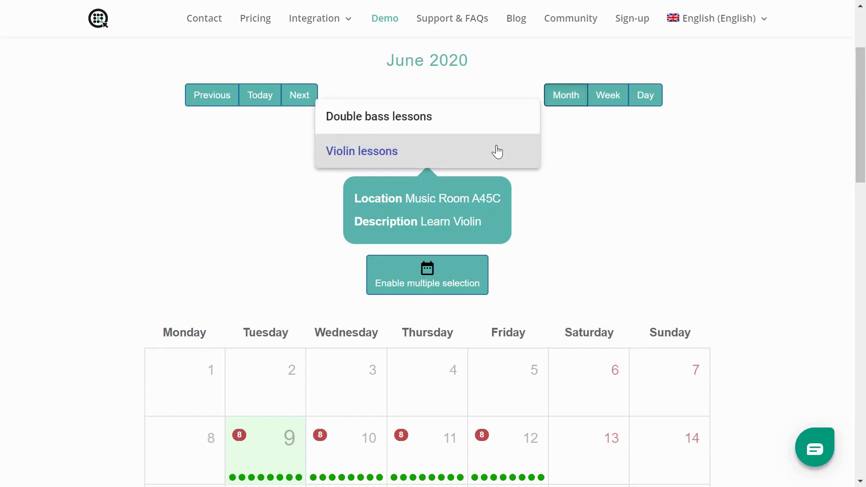
{"action": "left_click", "coordinate": [471, 120]}
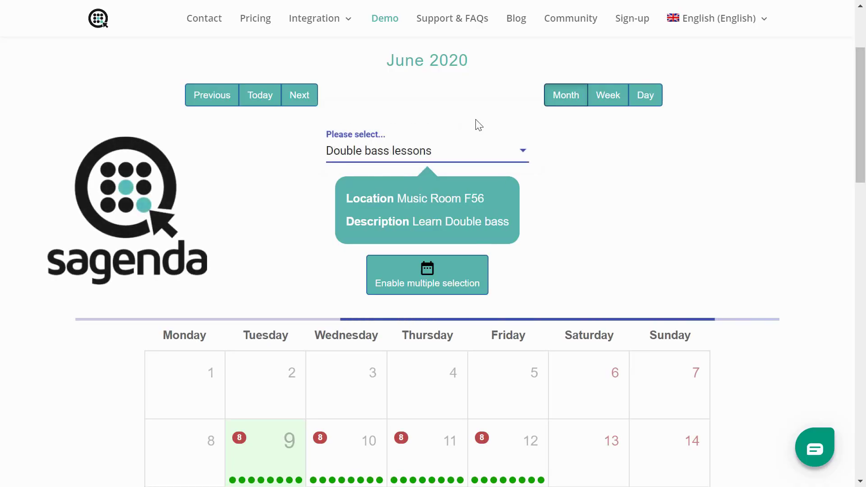
{"action": "scroll", "coordinate": [675, 161], "scroll_direction": "down", "scroll_amount": 6}
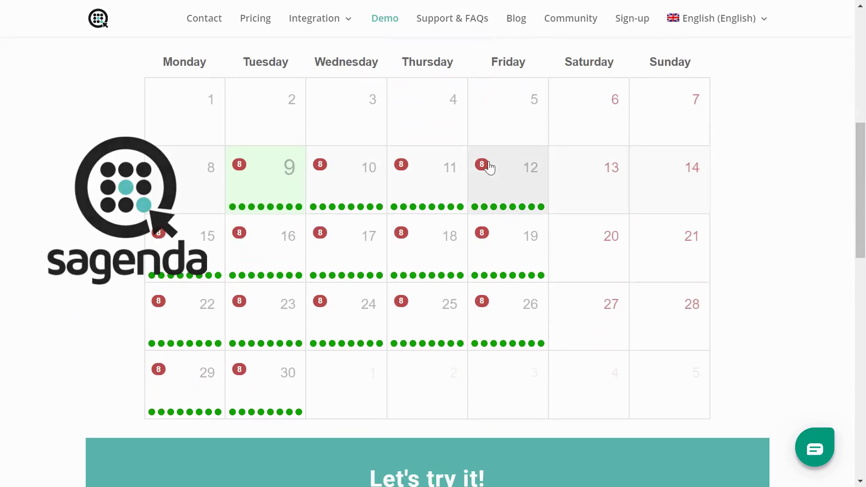
{"action": "left_click", "coordinate": [351, 190]}
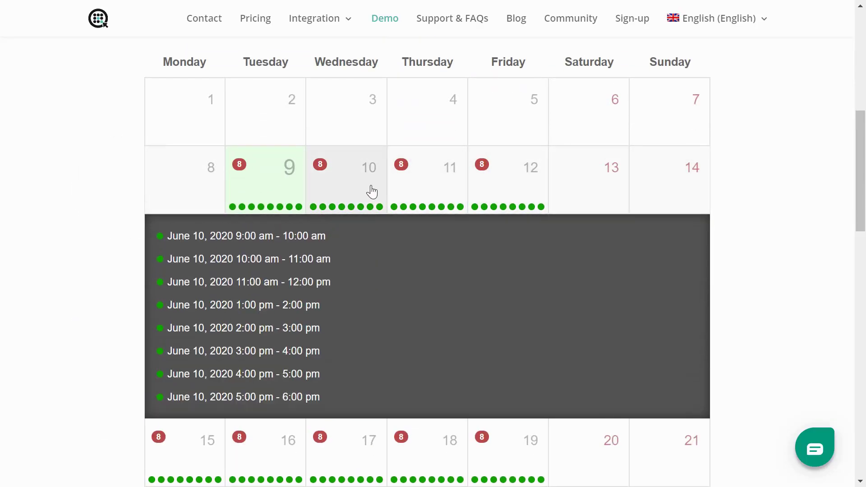
{"action": "left_click", "coordinate": [509, 179]}
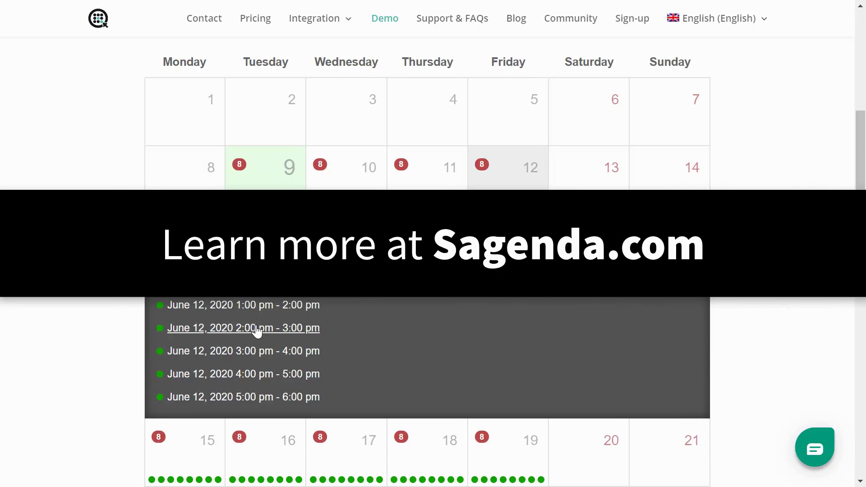
{"action": "left_click", "coordinate": [257, 329]}
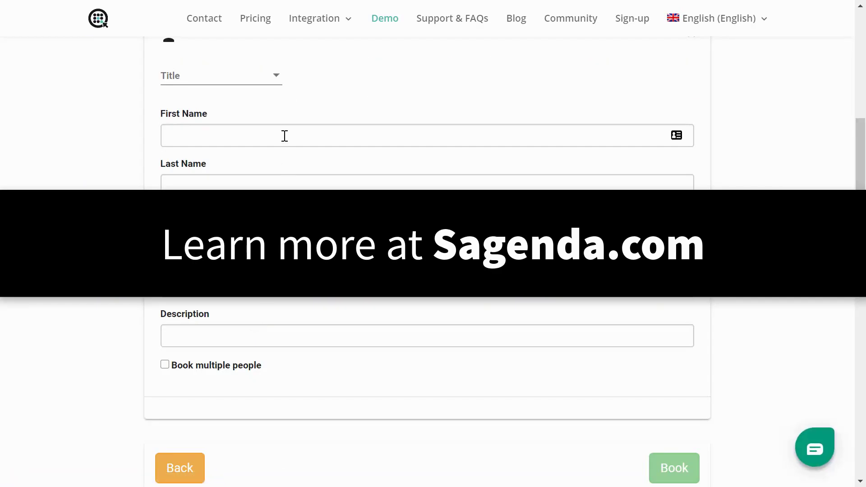